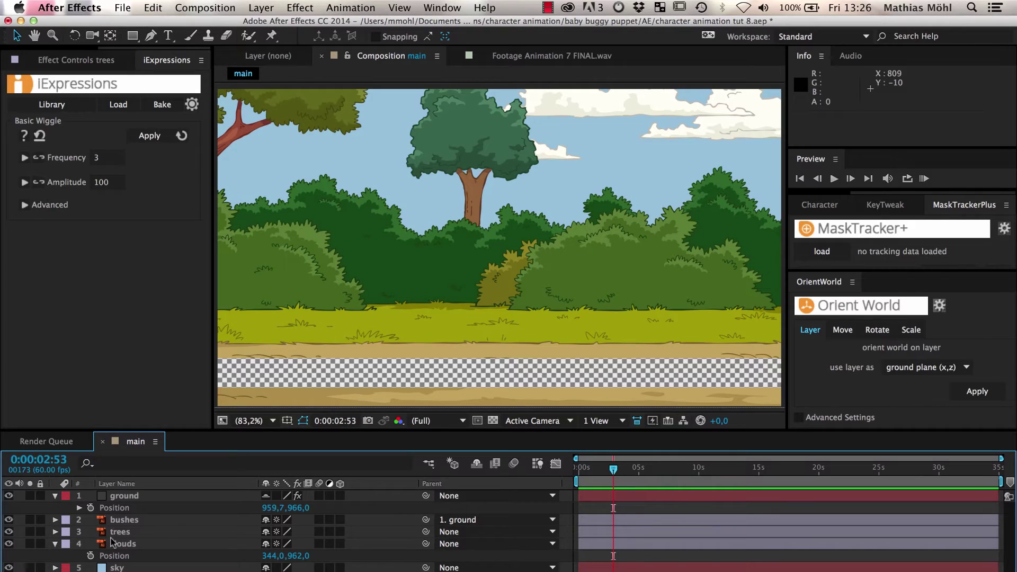
click(30, 520)
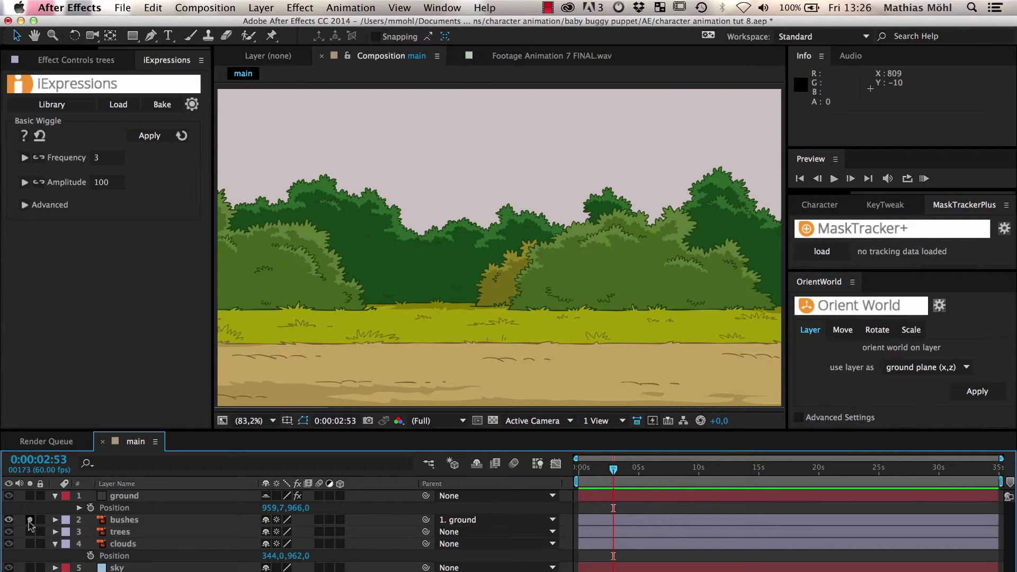
click(30, 520)
click(30, 532)
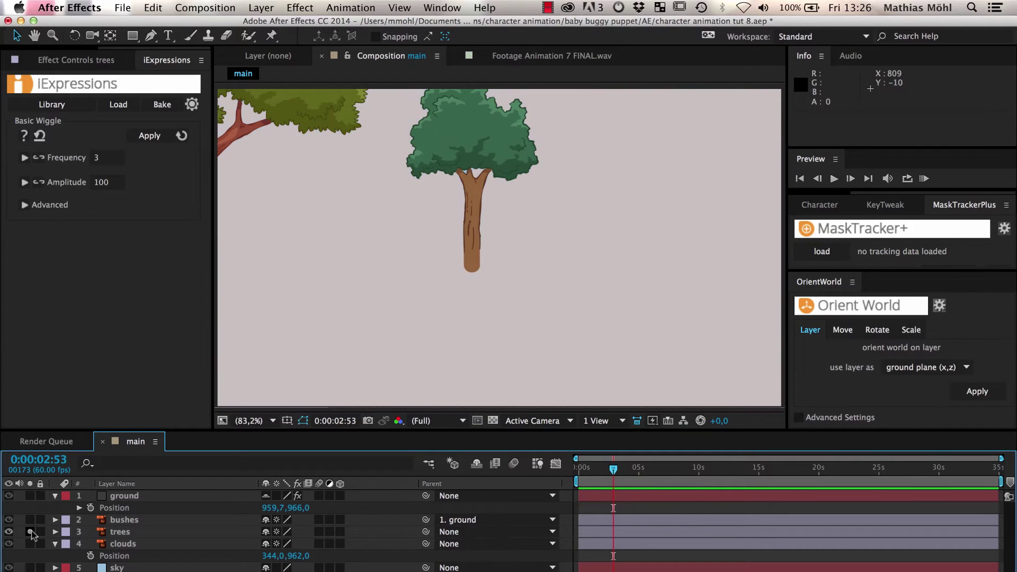
click(31, 532)
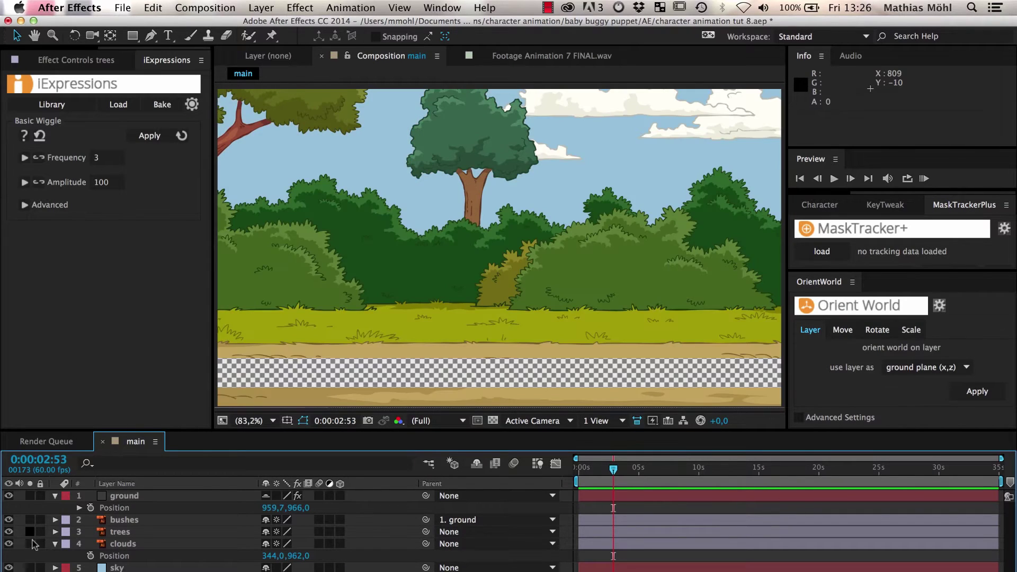
click(30, 544)
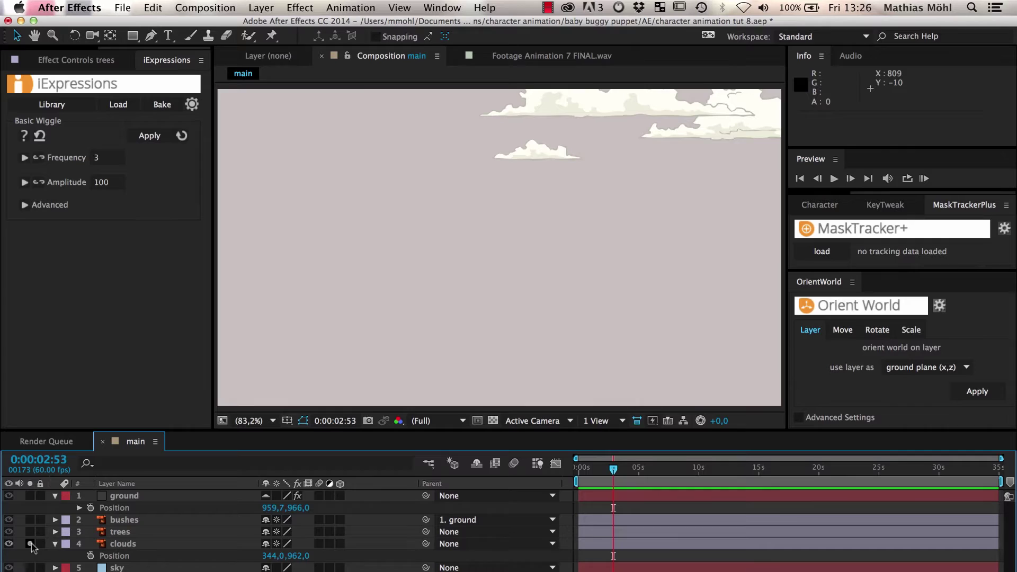
click(30, 544)
click(30, 568)
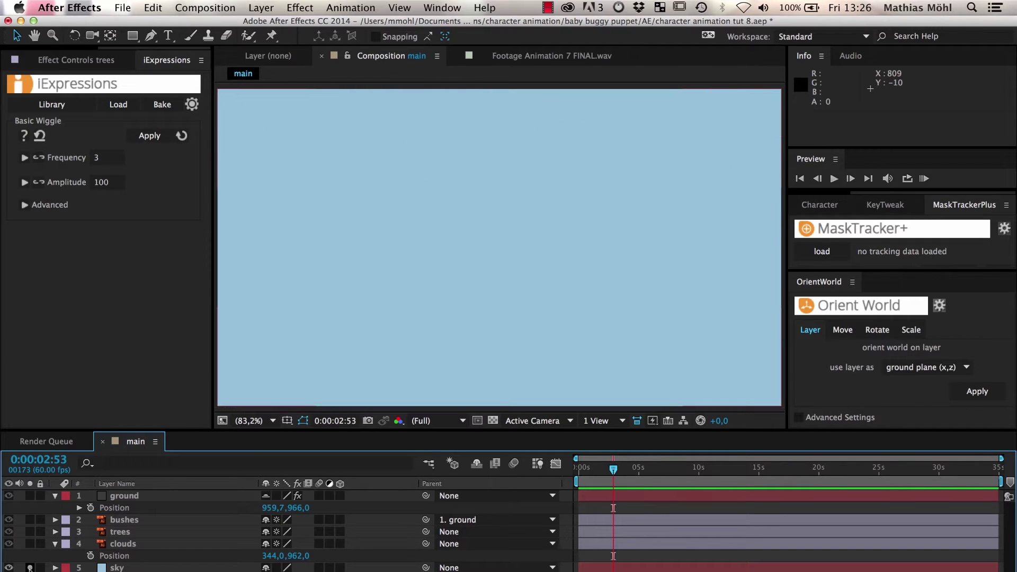
click(31, 568)
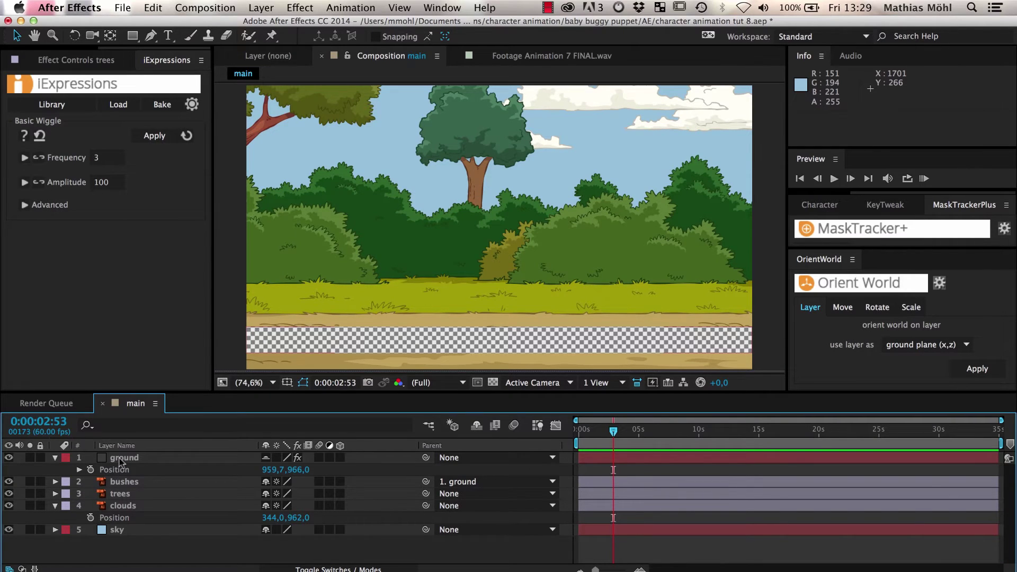
click(121, 461)
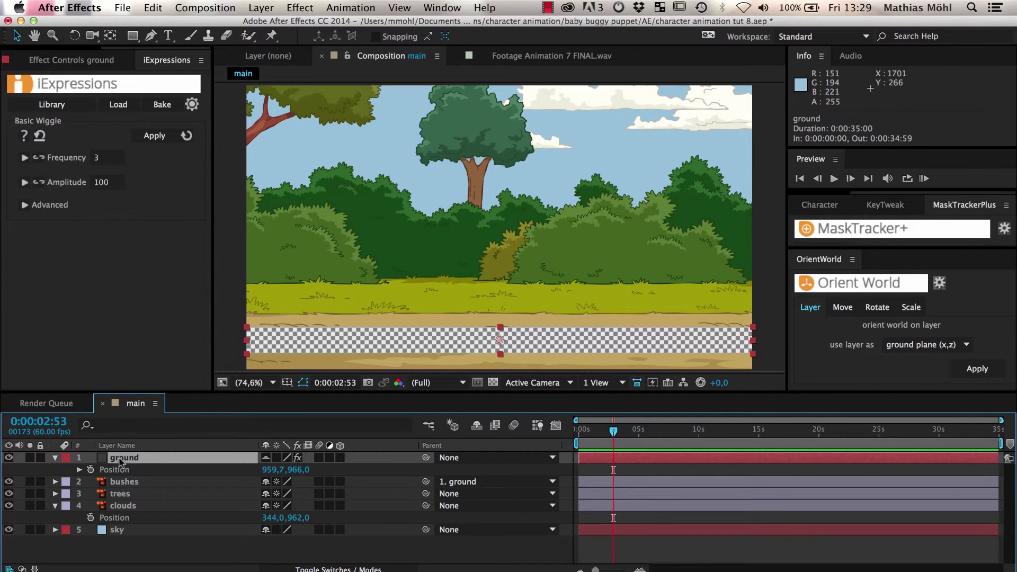
click(9, 458)
click(9, 458)
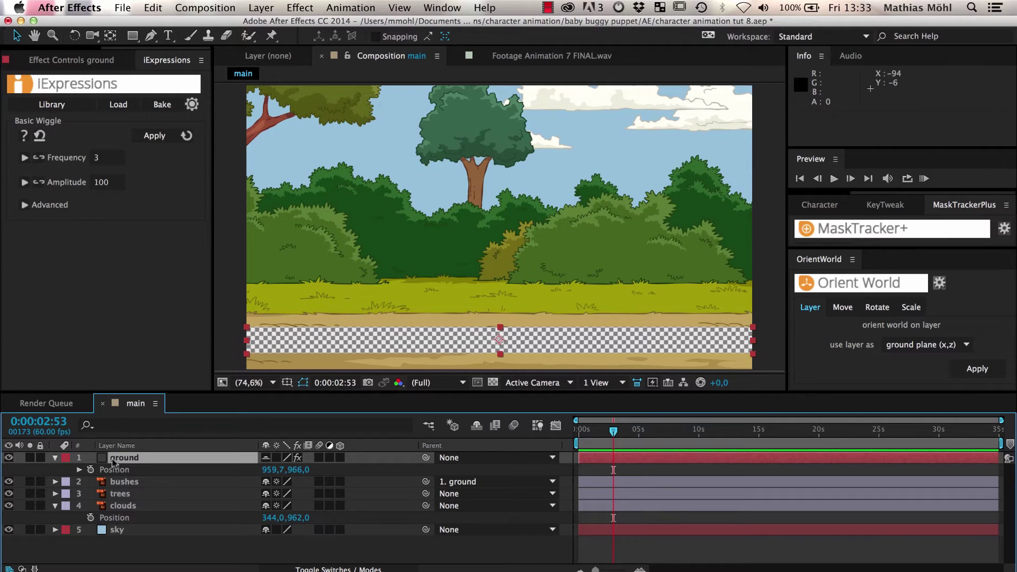
Step: Add a new null object layer, Null 37, at the top of the layer stack
click(260, 9)
mouse_move(263, 26)
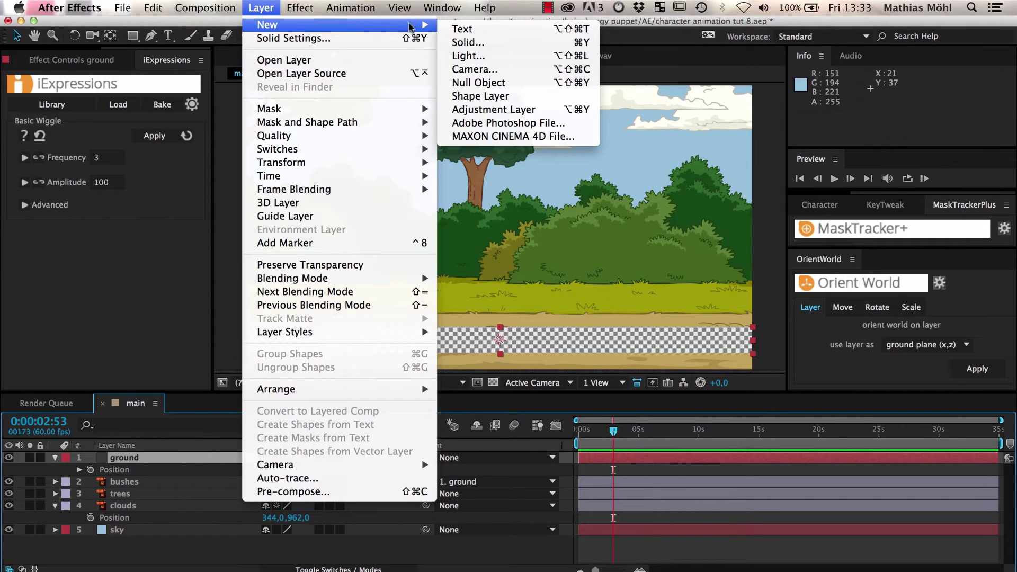
click(464, 83)
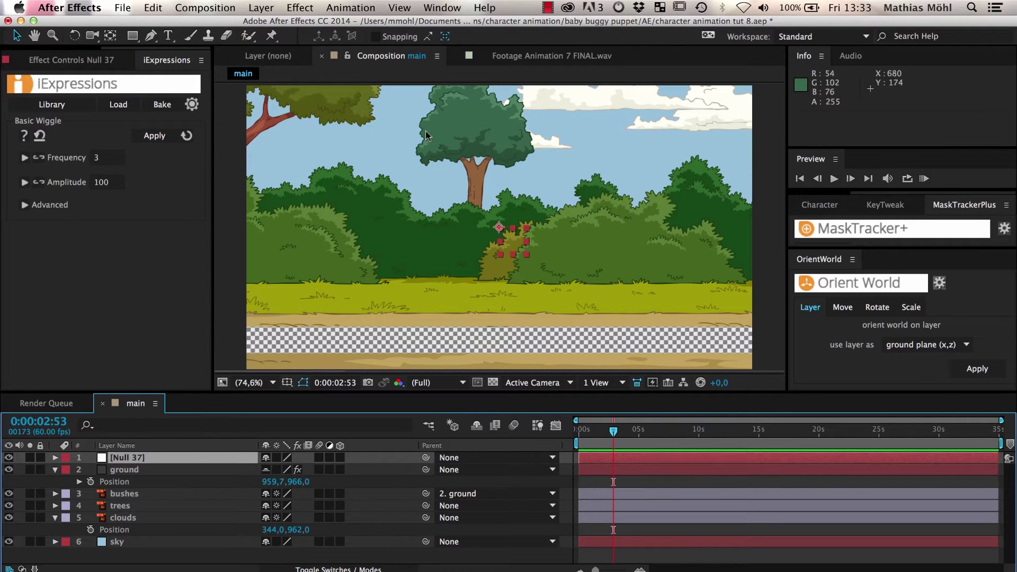
click(128, 495)
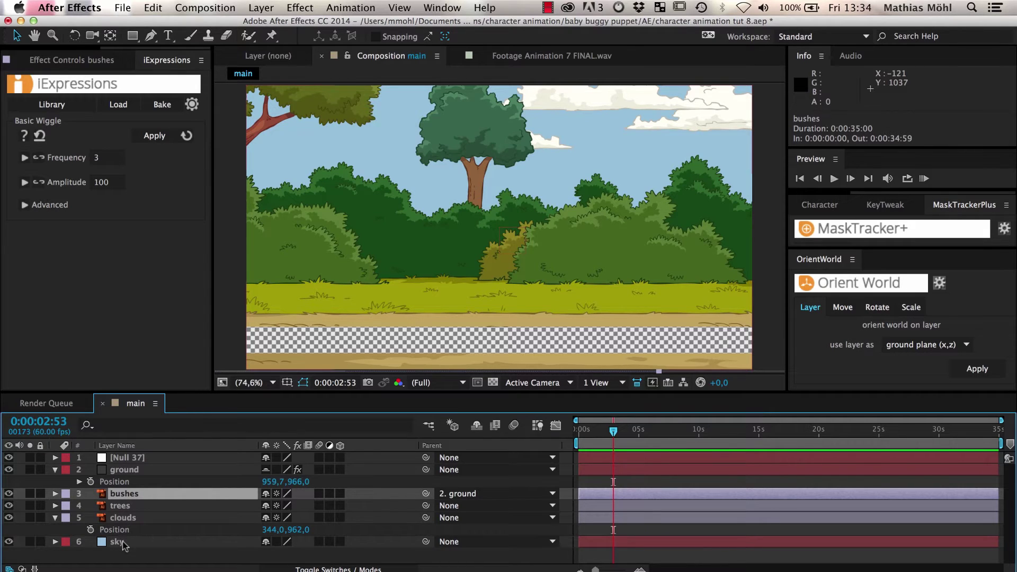
Step: Duplicate Null 37 twice with Cmd+D to make three null layers
click(119, 459)
key(super+d)
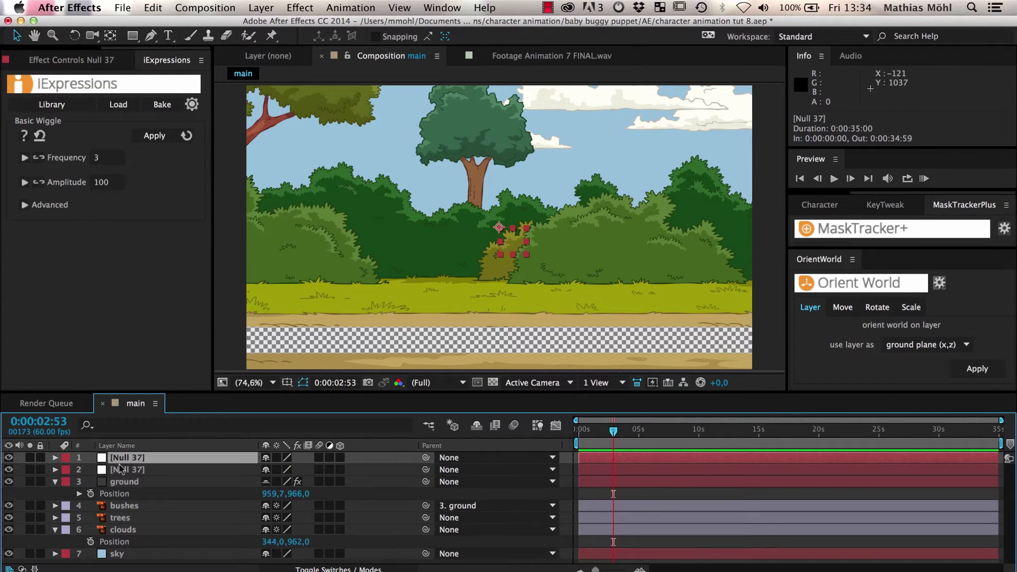
key(super+d)
Step: Rename the nulls 'background not so far away', 'background far away' and 'background very far away'
key(Return)
text(background not so)
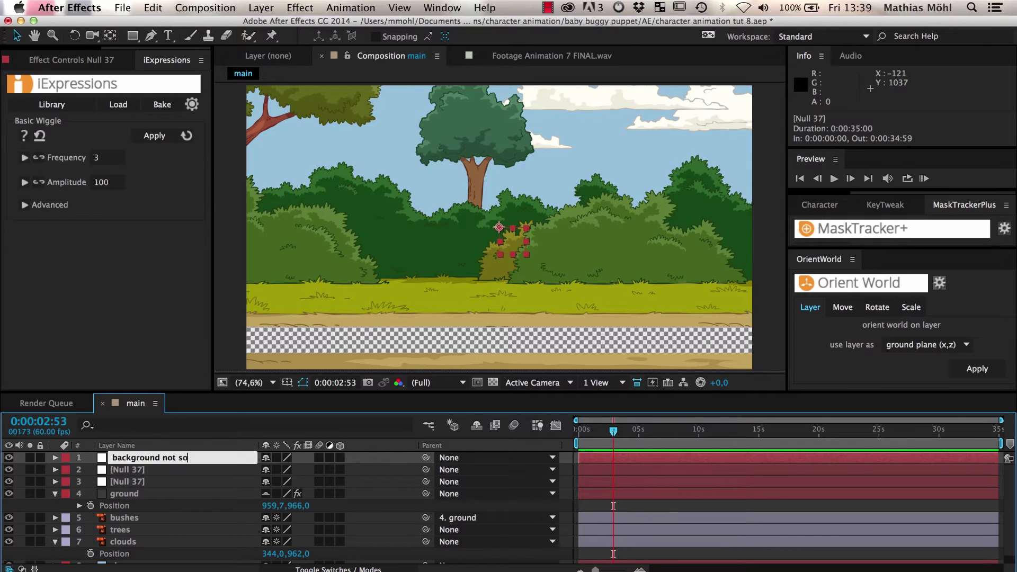
text( far away)
key(Return)
key(super+Down)
key(Return)
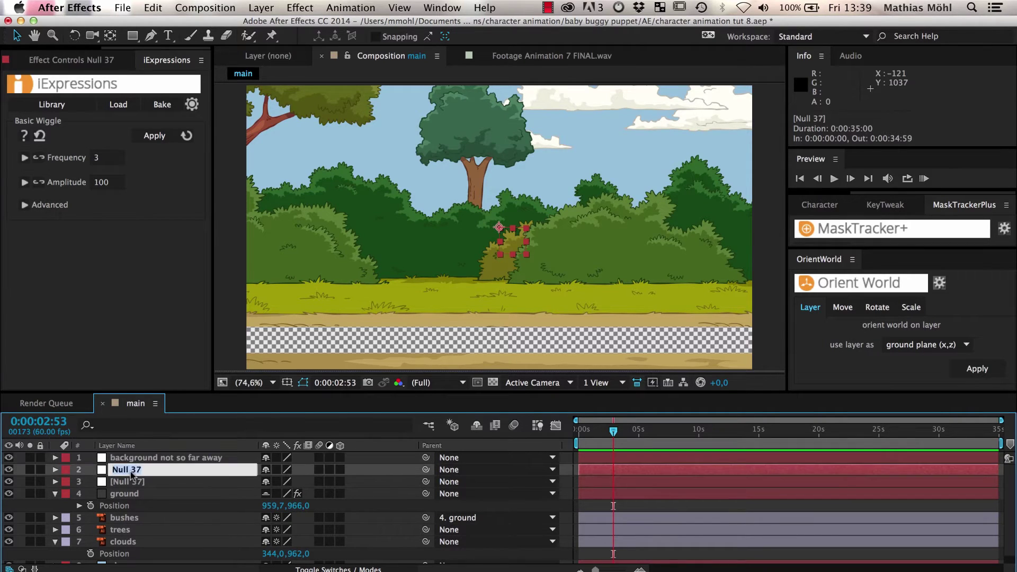
text(background far away)
key(Return)
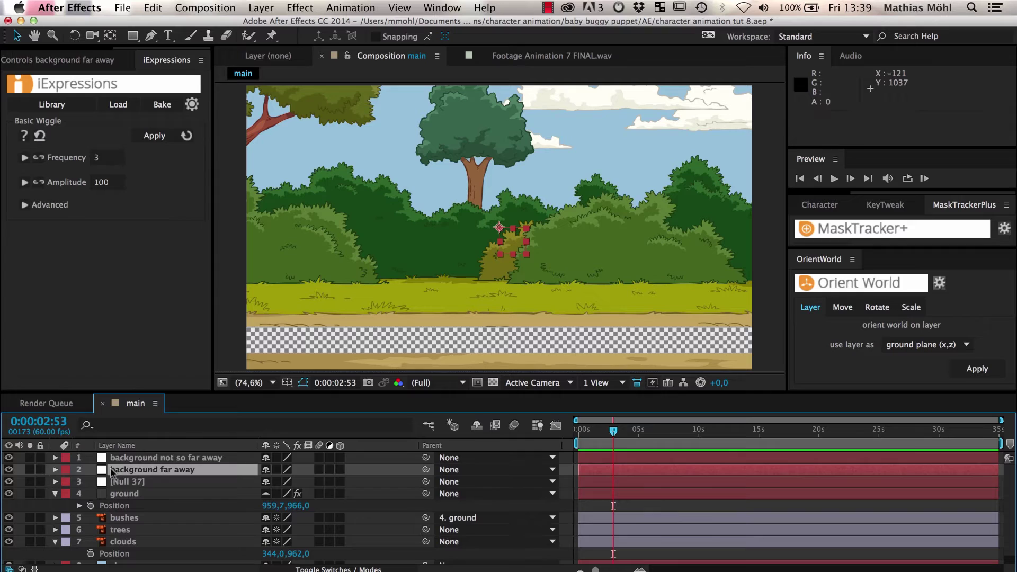
key(super+Down)
key(Return)
text(background very far aw)
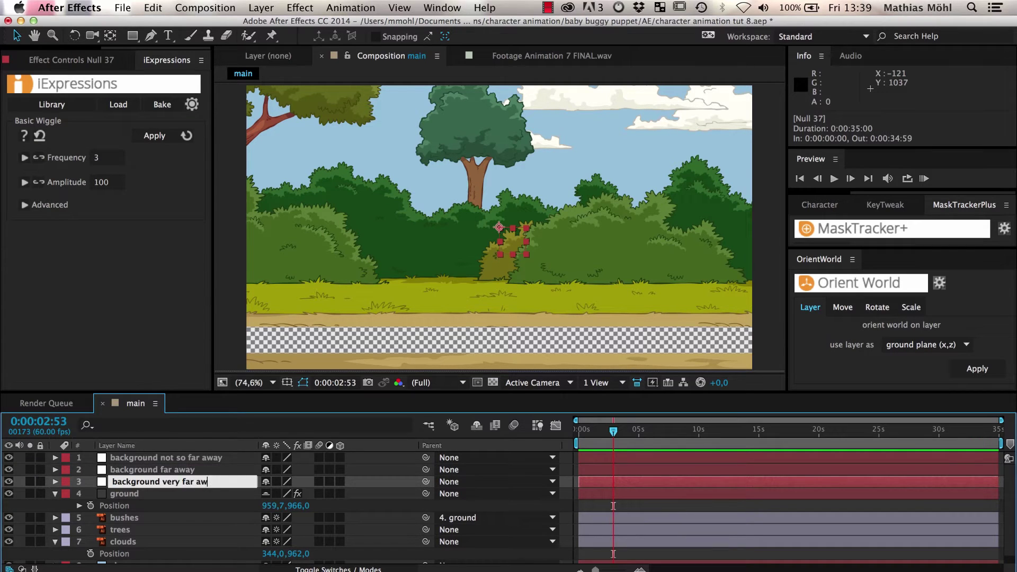
text(ay)
key(Return)
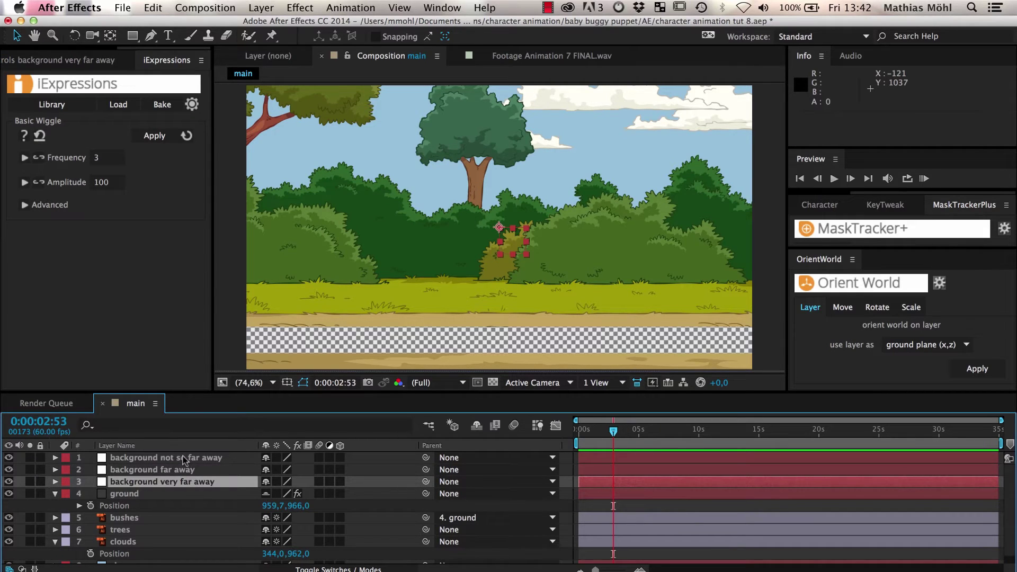
Step: Move the three background nulls below the ground layer, leaving ground as layer 1
click(183, 458)
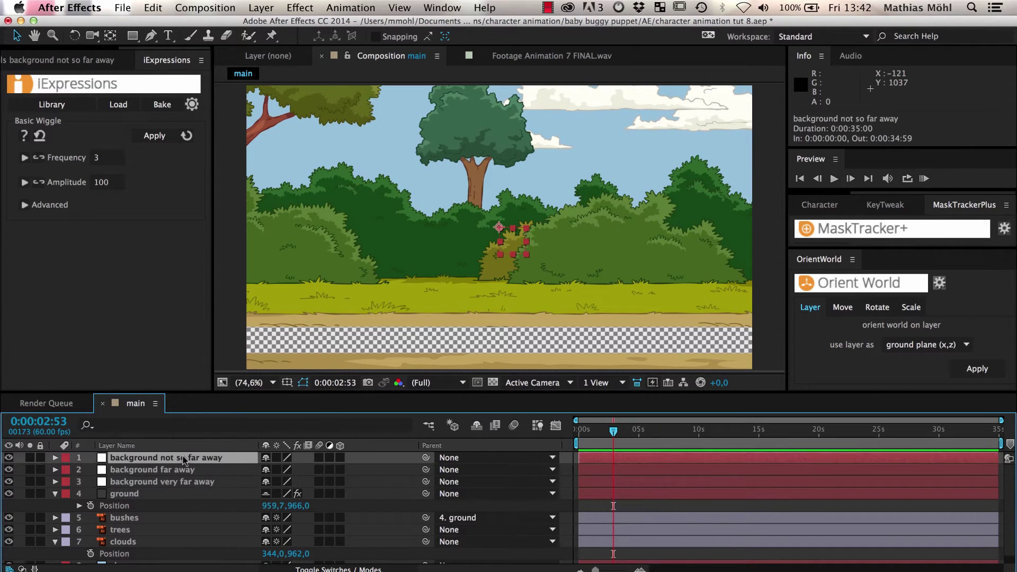
shift+click(186, 483)
drag(187, 487, 177, 514)
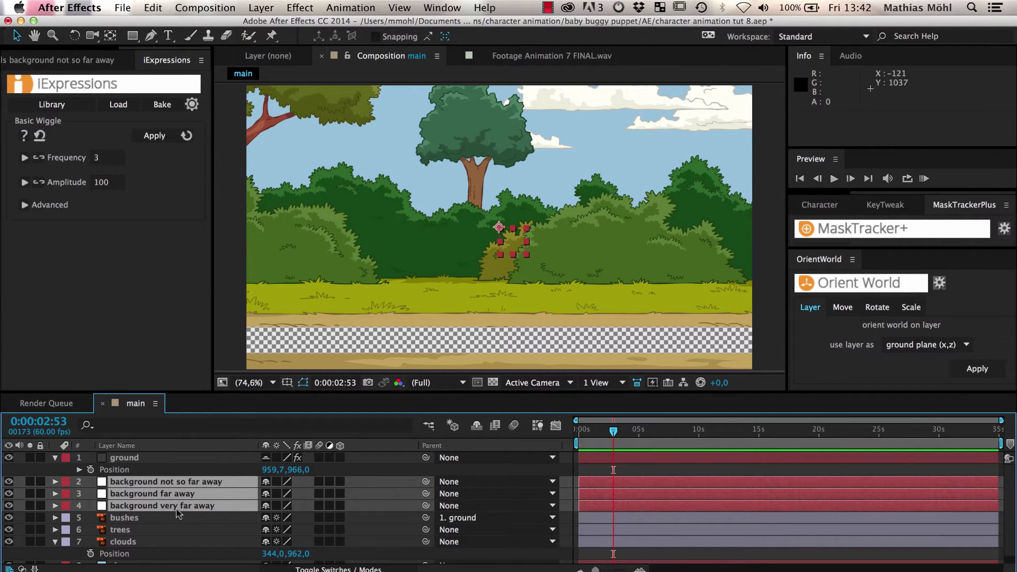
click(132, 458)
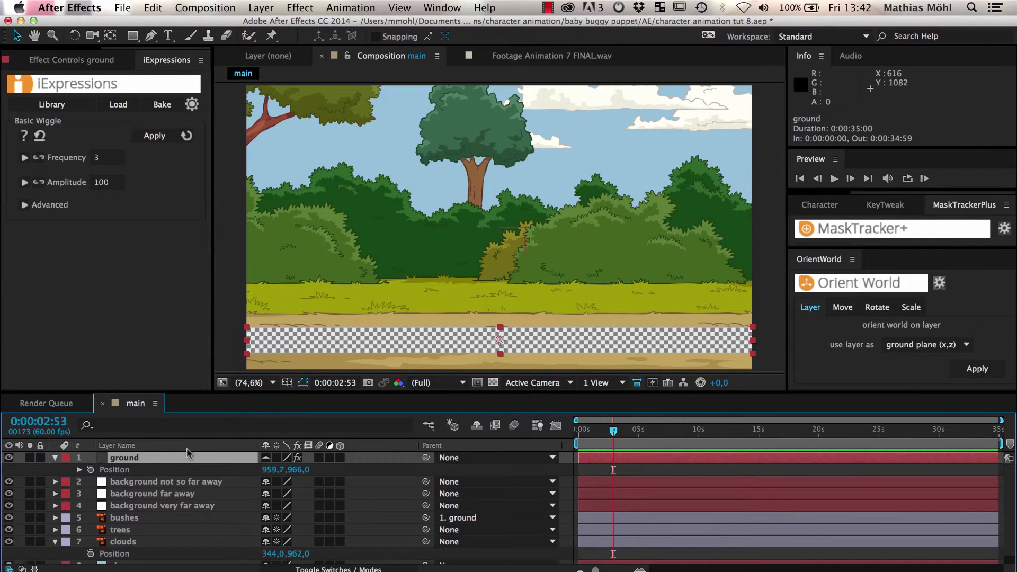
Step: Copy ground's Position (959,7, 966,0) and paste it onto all three background nulls
click(139, 470)
click(153, 7)
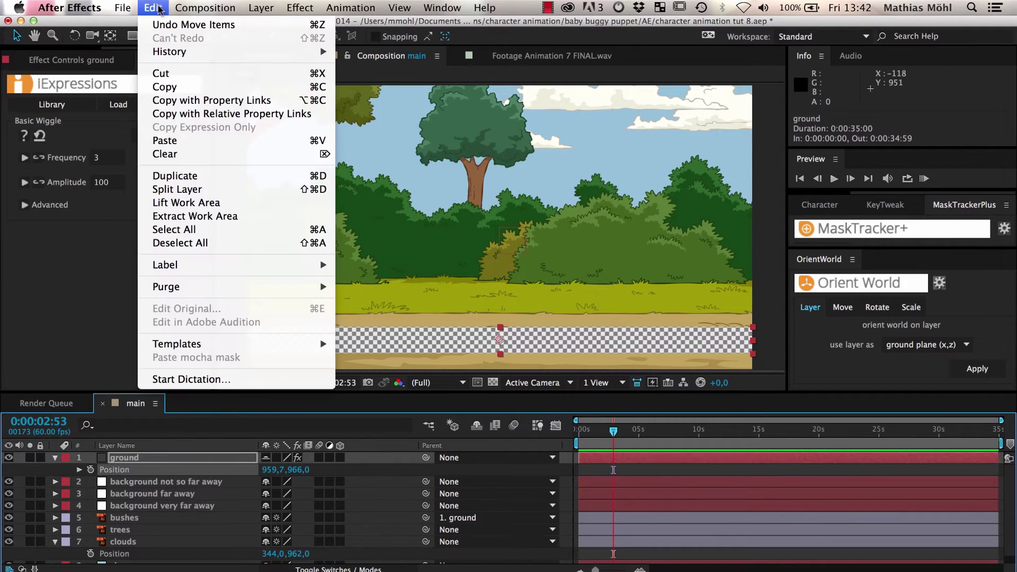
click(159, 88)
click(163, 482)
shift+click(128, 506)
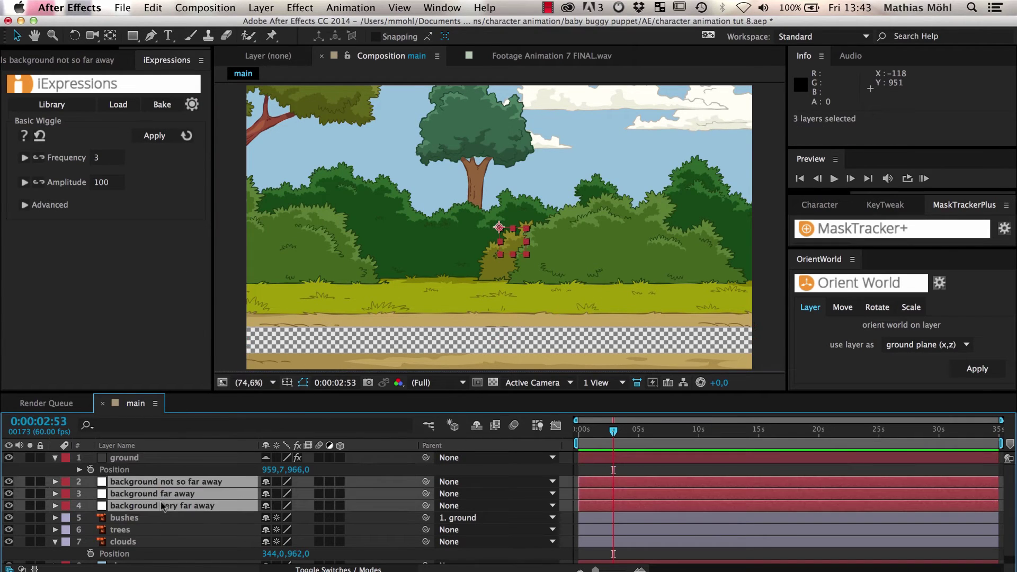
key(p)
shift+click(116, 517)
shift+click(115, 541)
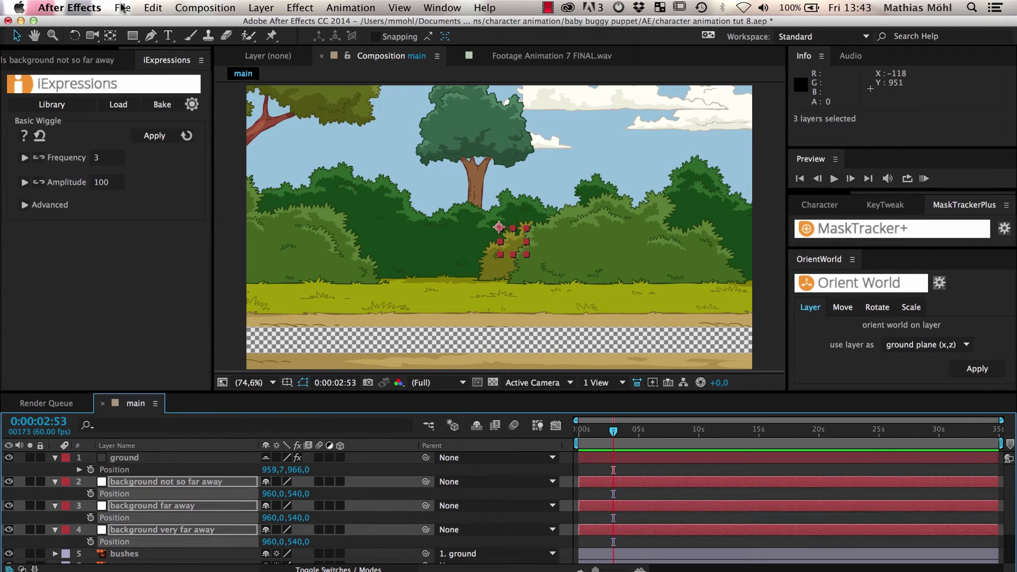
click(154, 8)
click(158, 141)
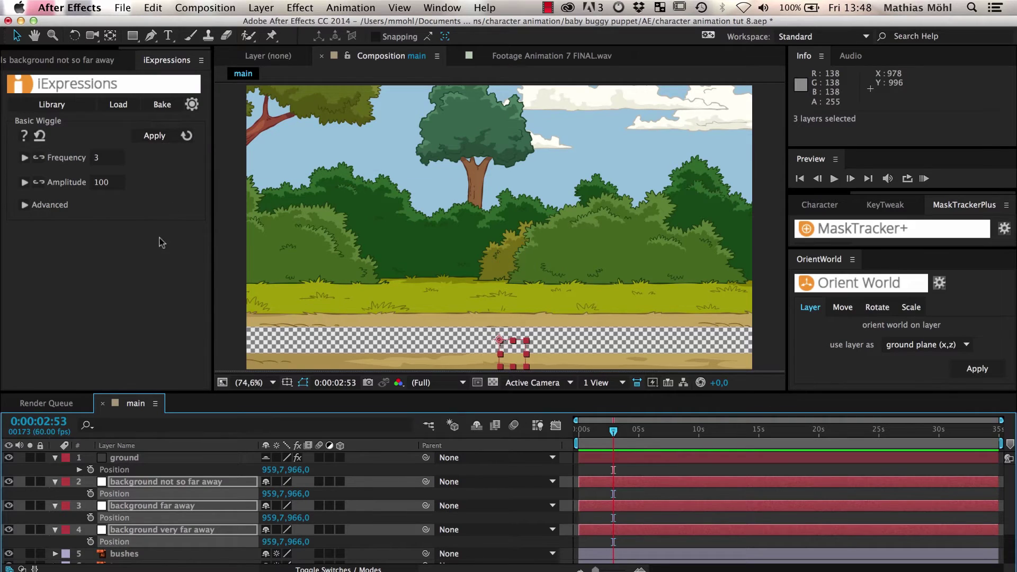
Step: Test-drag the ground layer in the viewer, then undo the move
click(126, 457)
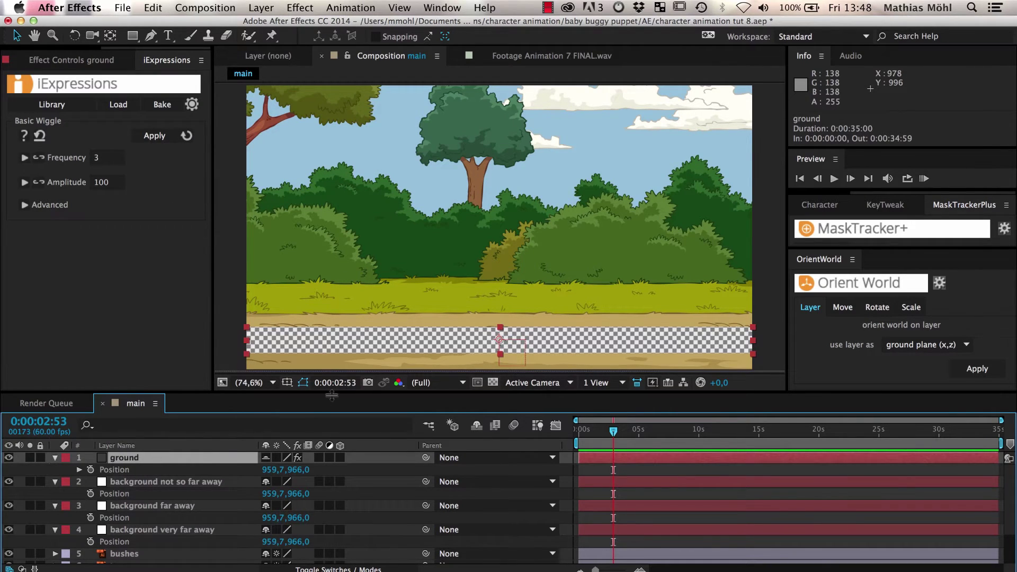
mouse_move(460, 343)
mouse_down()
mouse_move(360, 346)
mouse_move(476, 345)
mouse_up()
key(super+z)
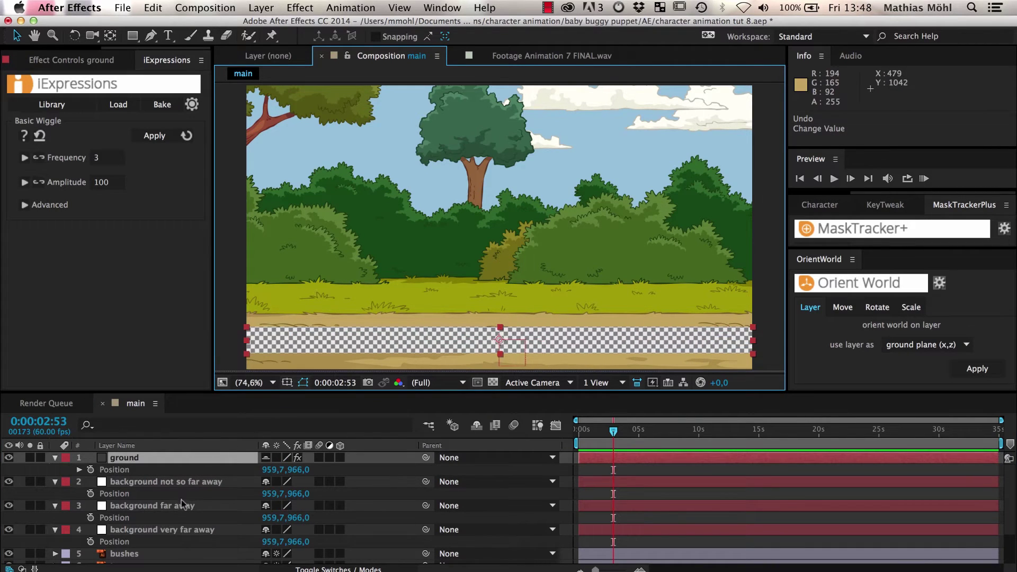
click(167, 529)
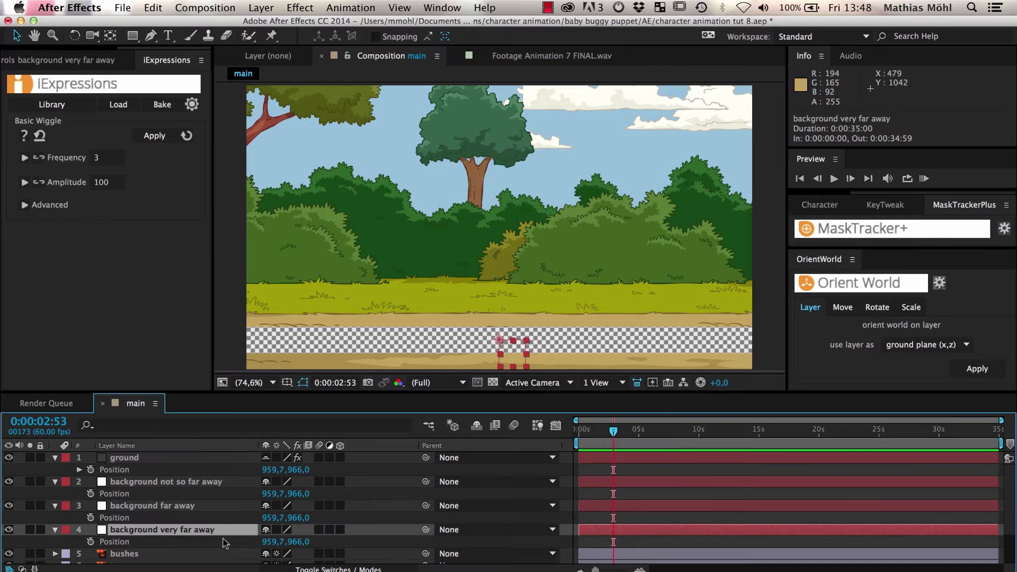
Step: With the not-so-far and far nulls selected, load Average Link 2D from the iExpressions Linking library
click(199, 484)
shift+click(188, 507)
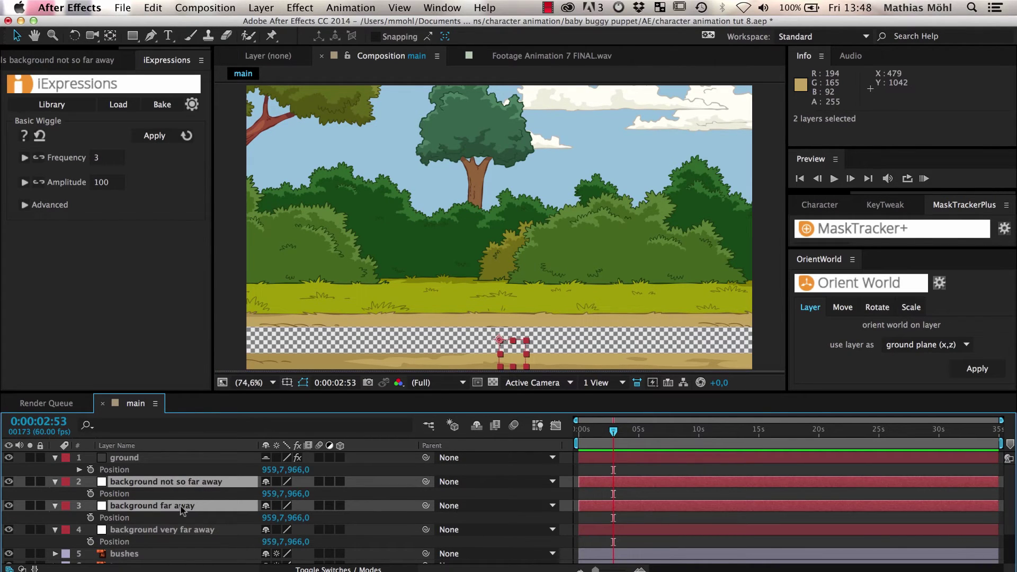
click(58, 106)
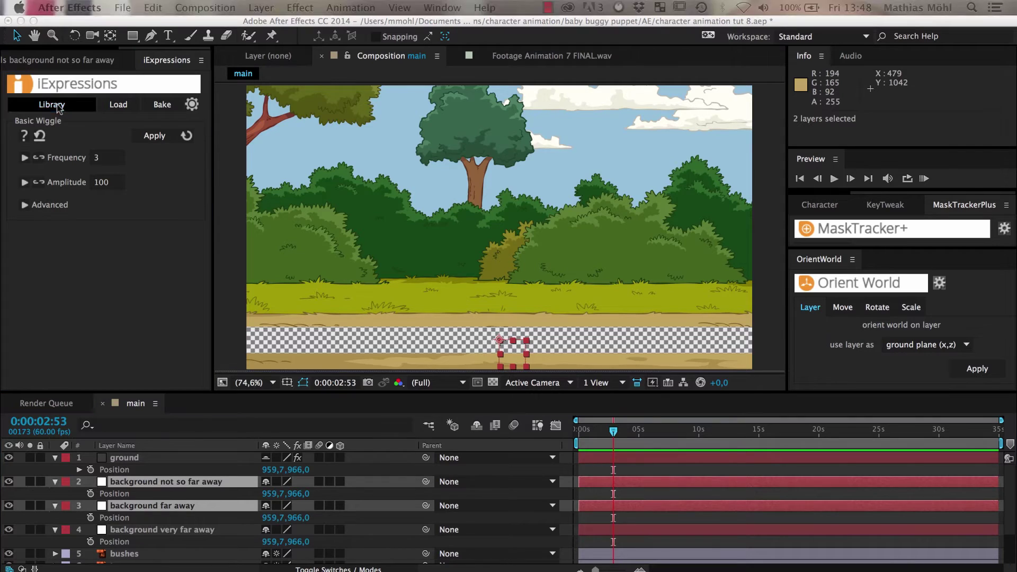
click(290, 154)
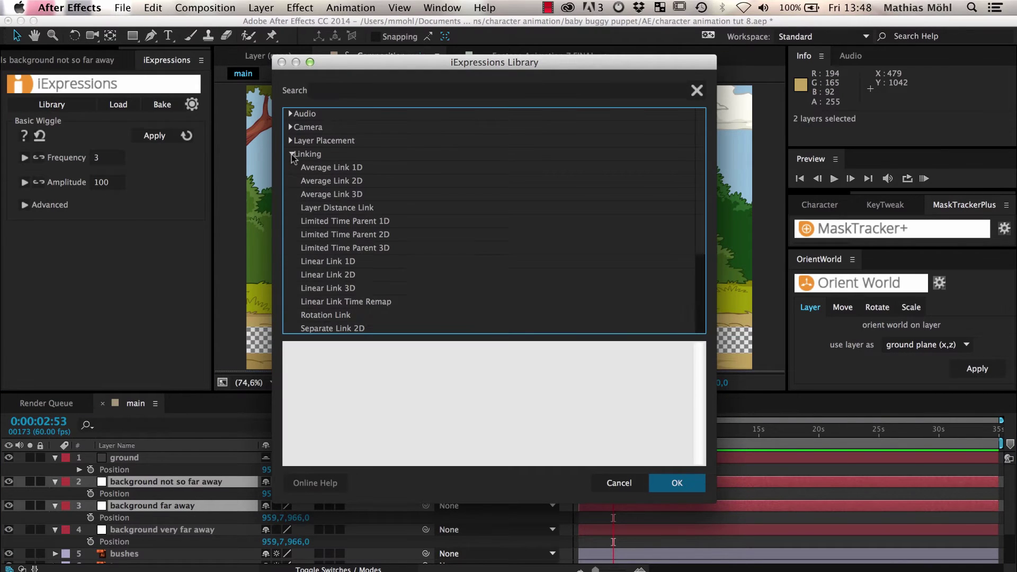
click(327, 182)
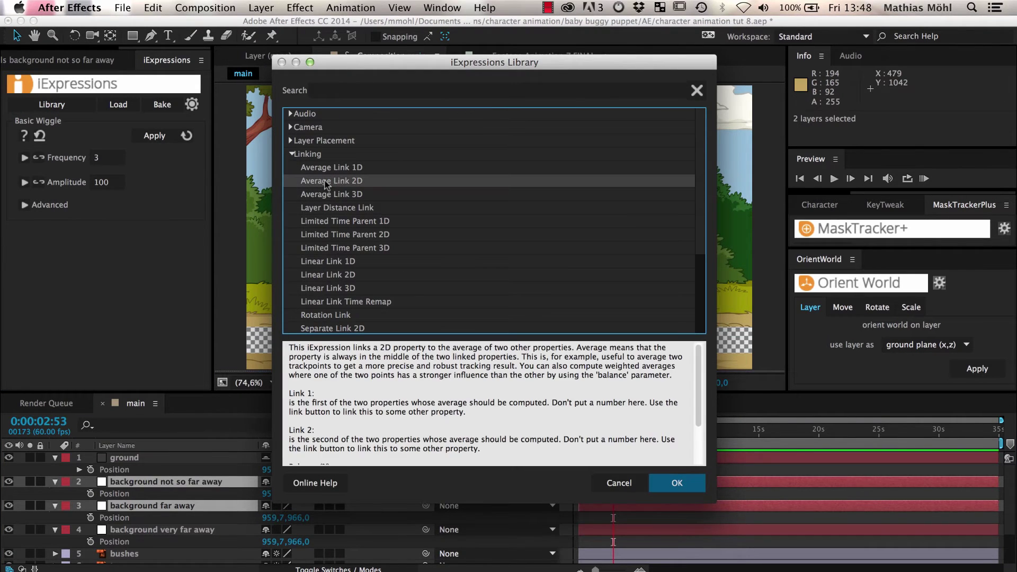
click(659, 481)
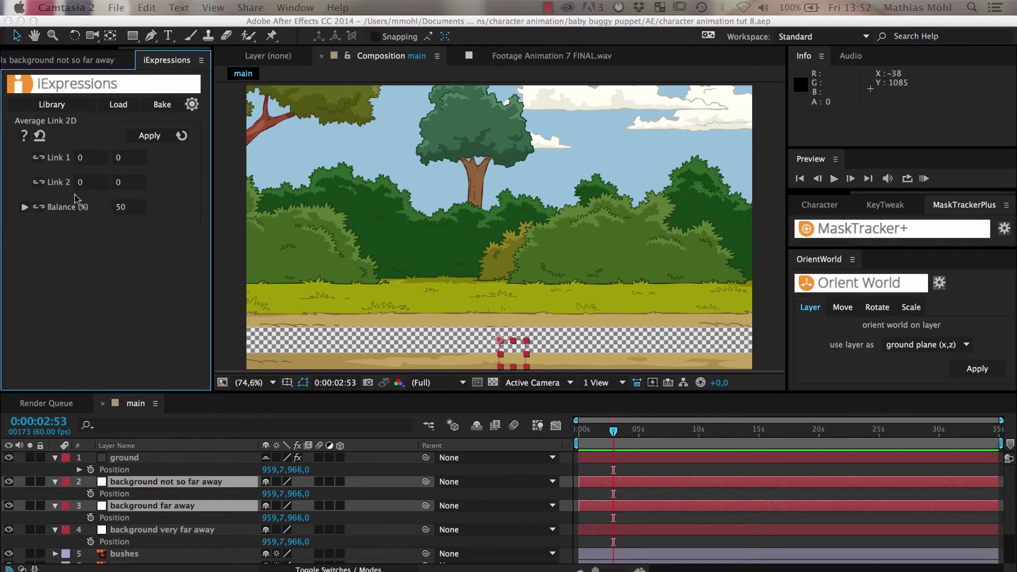
click(131, 460)
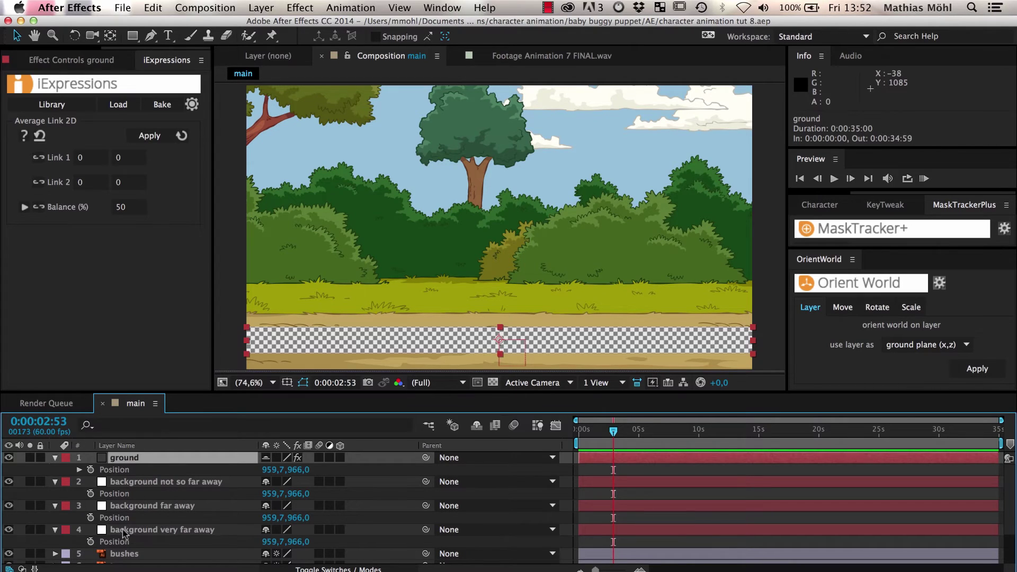
Step: Point Link 1 at ground's Position and Link 2 at background very far away's Position
click(124, 531)
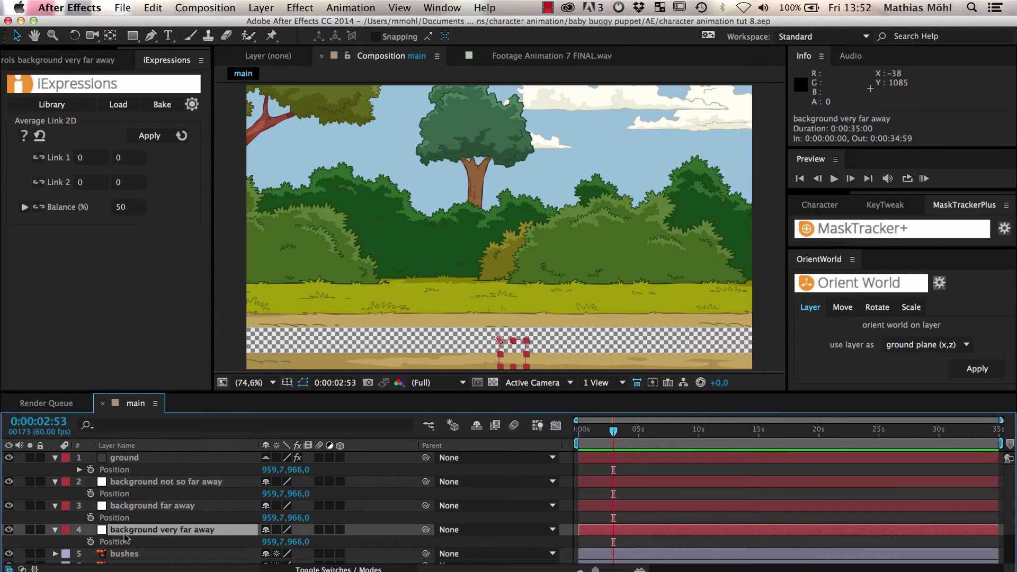
click(121, 471)
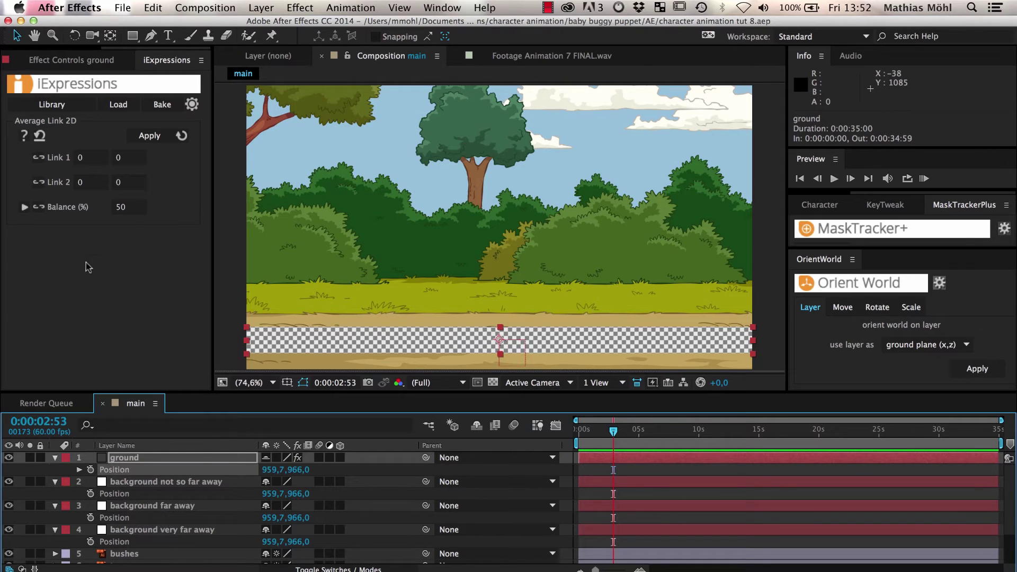
click(41, 161)
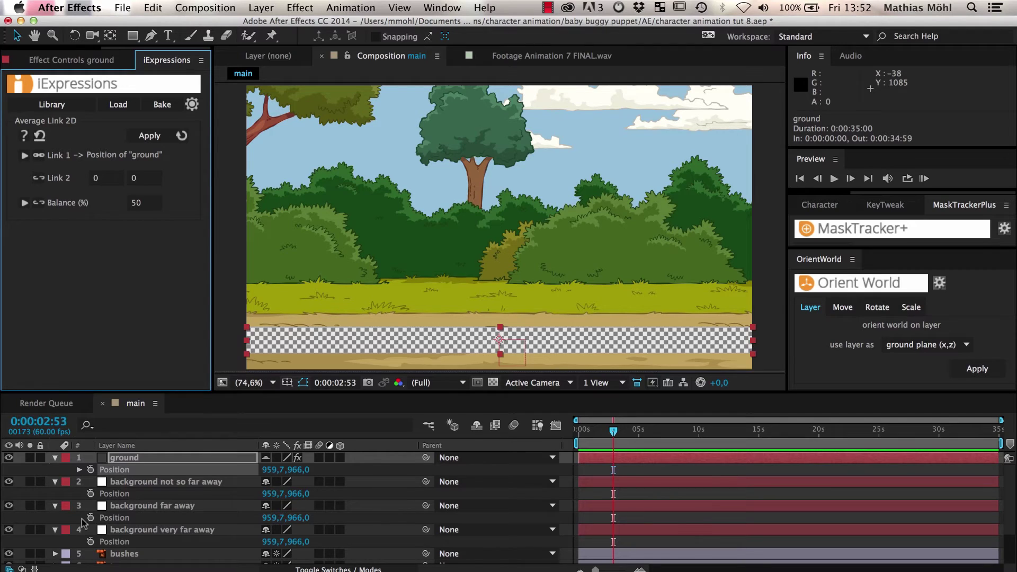
click(116, 546)
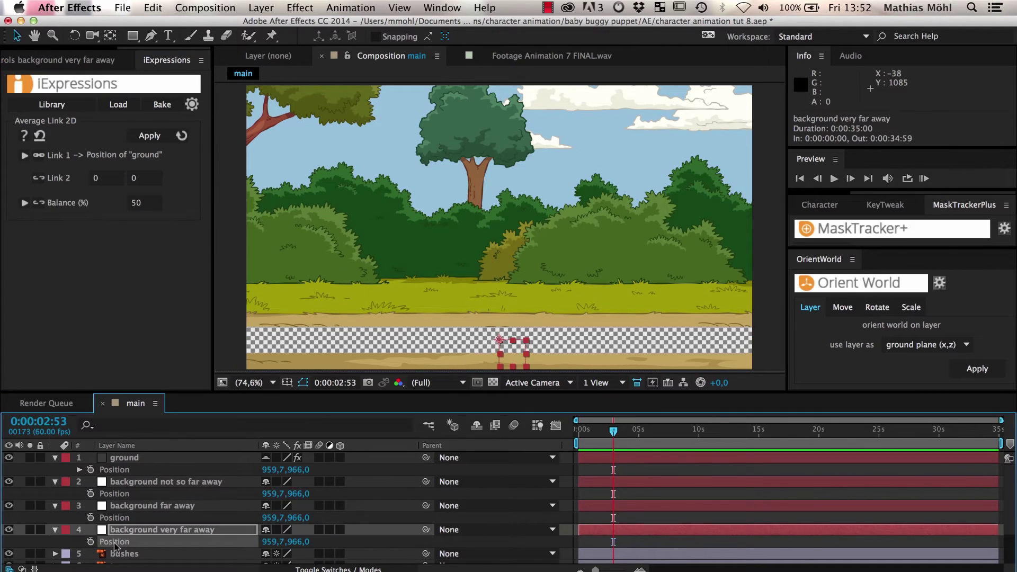
click(39, 178)
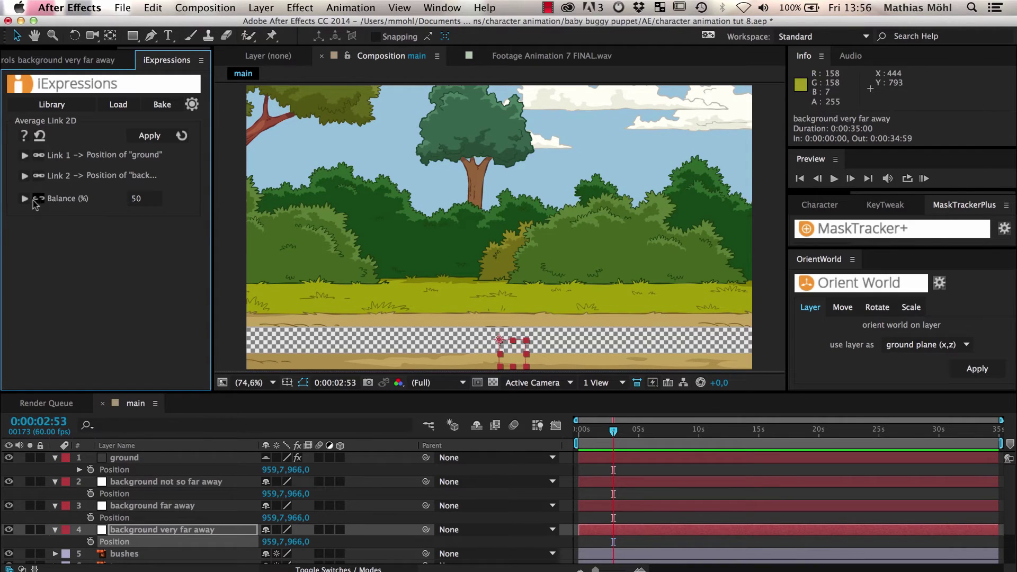
Step: Set Balance to 30 and apply Average Link 2D to background not so far away's Position
click(24, 198)
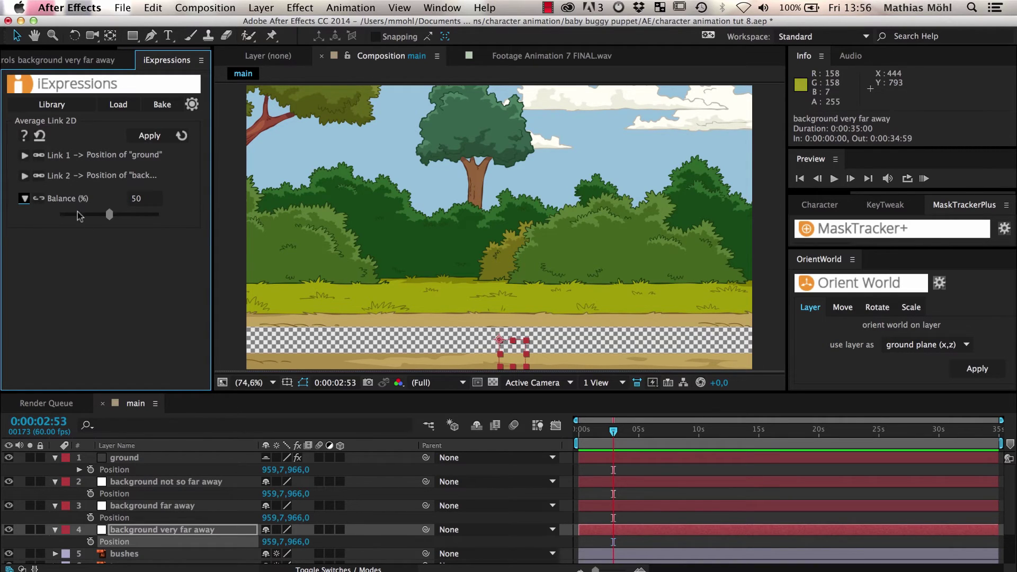
drag(109, 215, 72, 218)
mouse_move(102, 217)
mouse_down()
mouse_move(149, 218)
mouse_move(101, 218)
mouse_move(109, 218)
mouse_up()
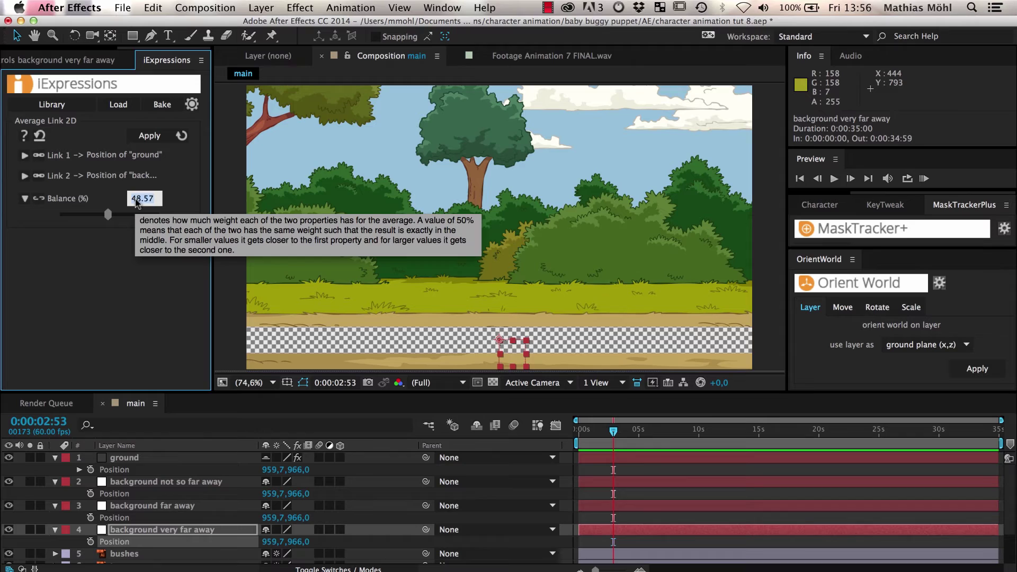
text(30)
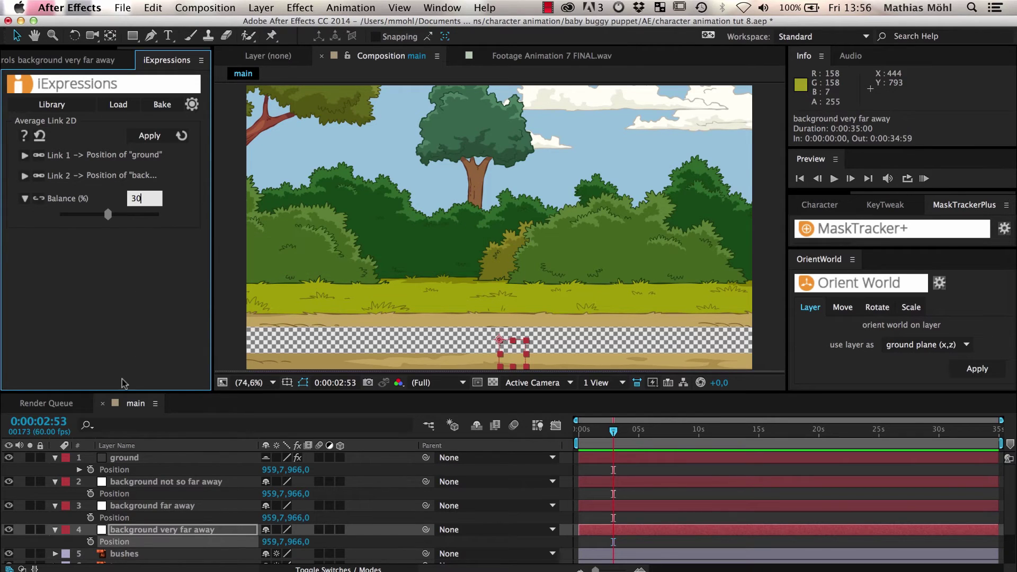
click(116, 494)
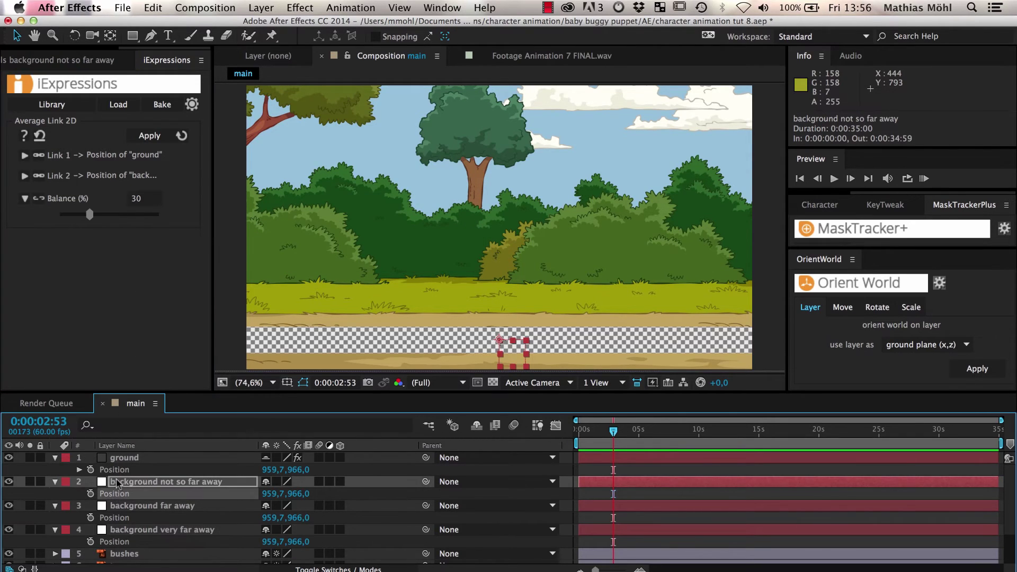
click(148, 136)
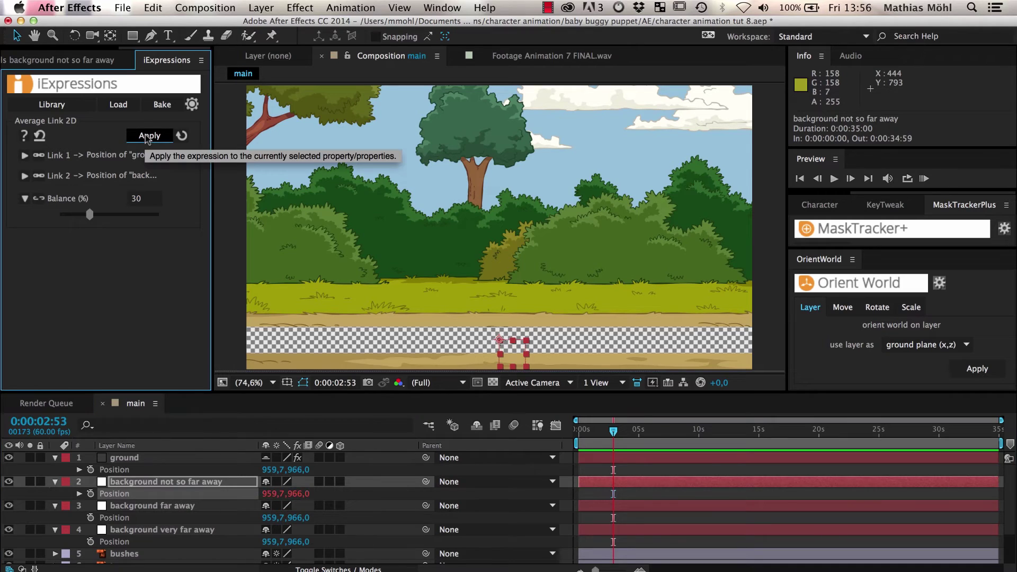
Step: Set Balance to 90 and apply the expression to background far away's Position
click(141, 202)
text(90)
key(Return)
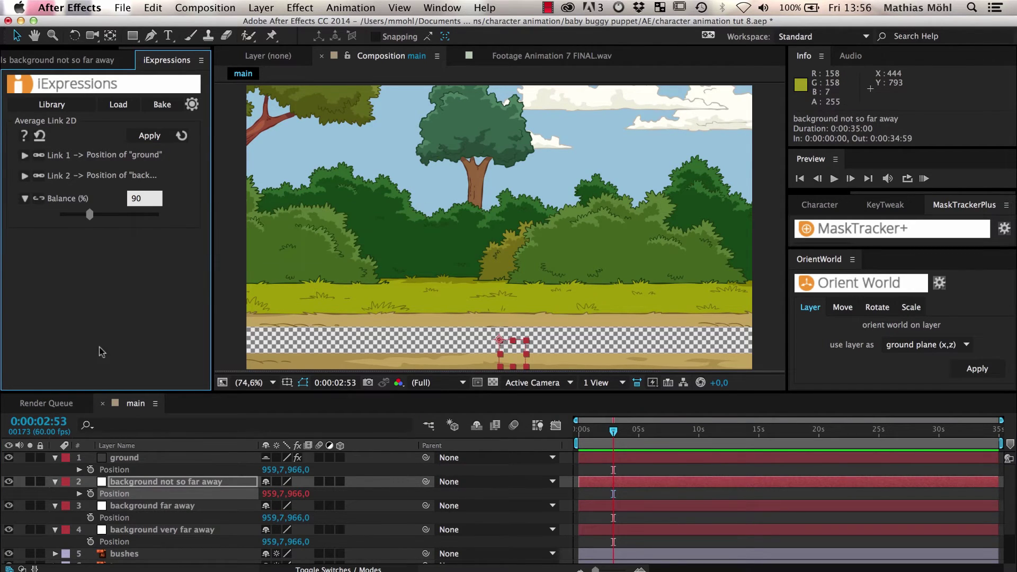
click(111, 518)
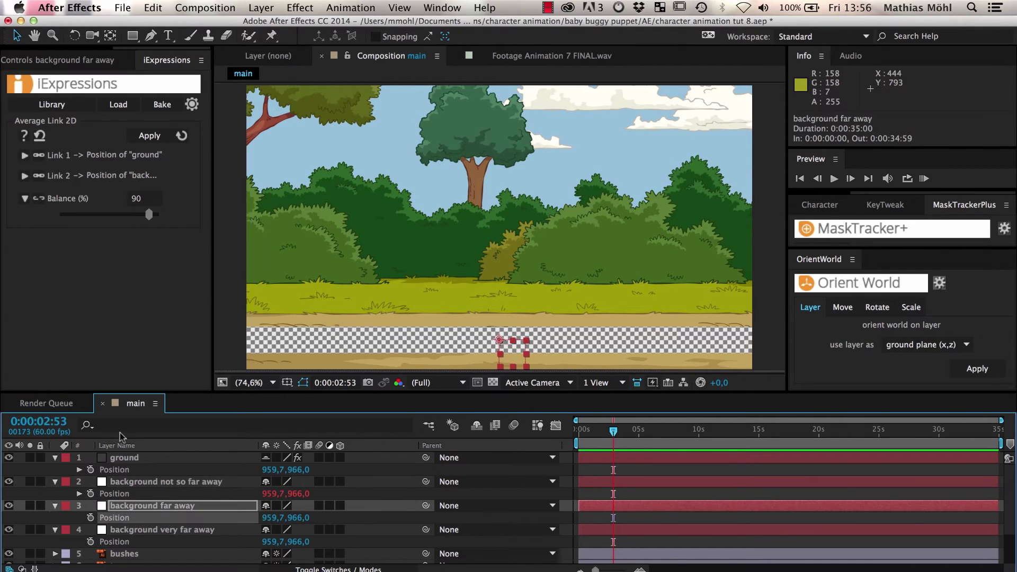
click(140, 136)
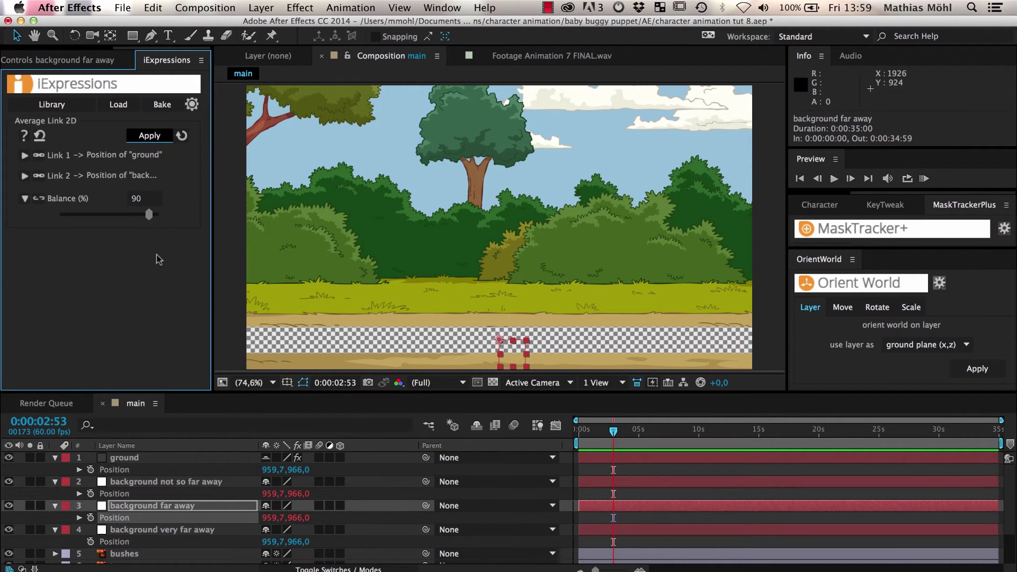
Step: Drag ground's Position X to 1601,7 and check the backgrounds follow at 1409,1 and 1023,9
click(151, 459)
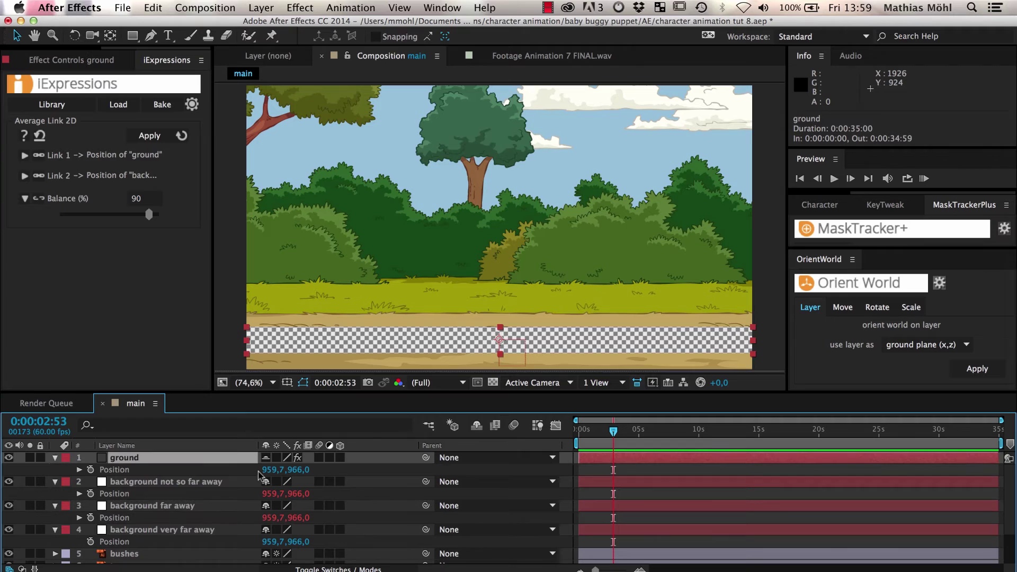
drag(268, 470, 365, 437)
click(184, 531)
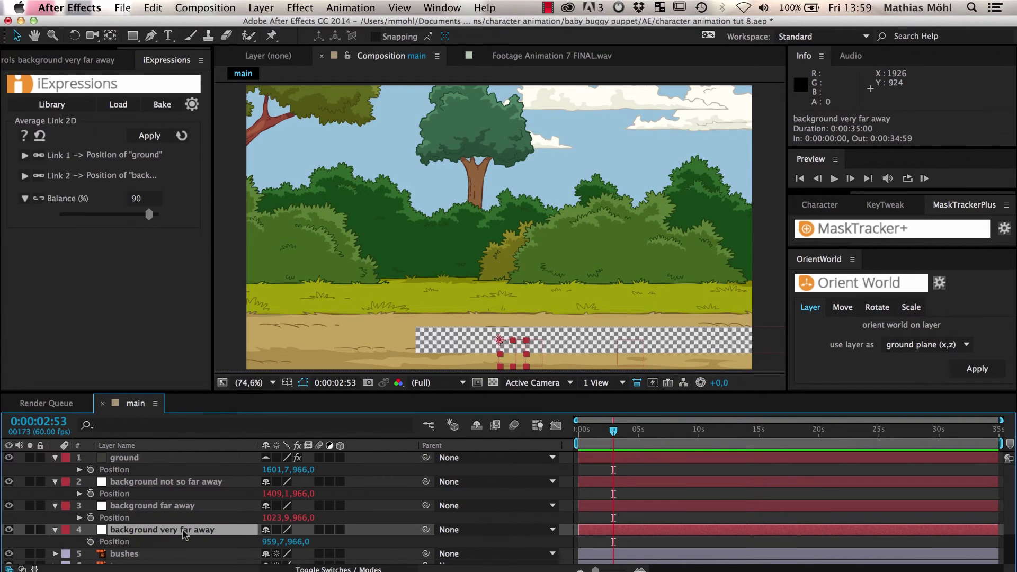
click(184, 507)
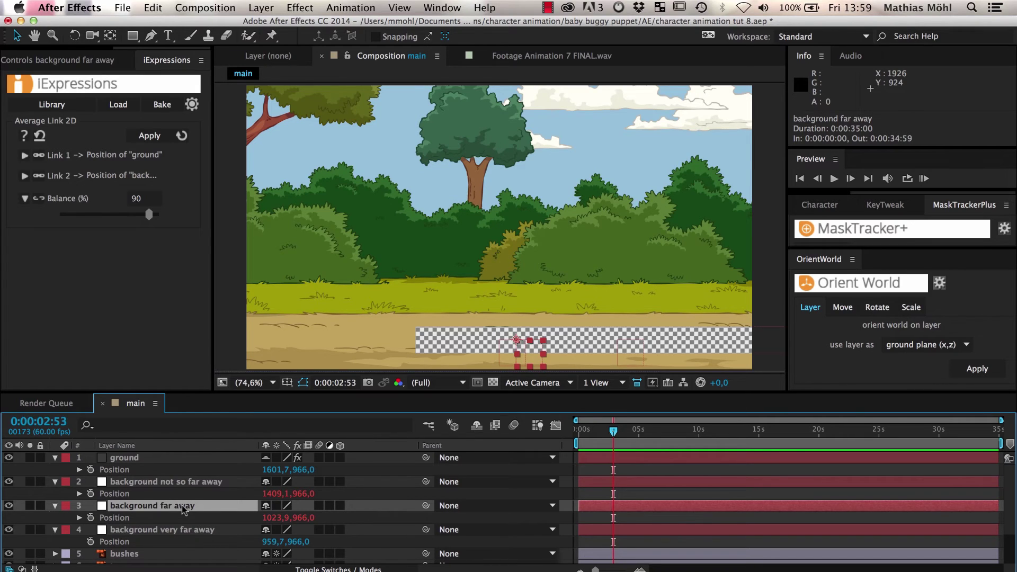
click(187, 483)
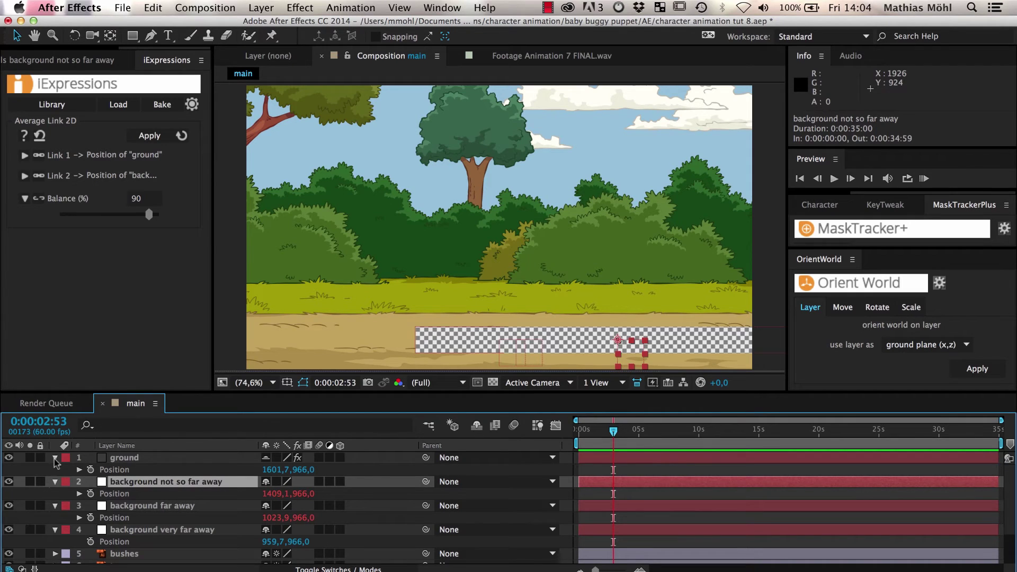
Step: Collapse the properties of the ground and the three background null layers
click(56, 458)
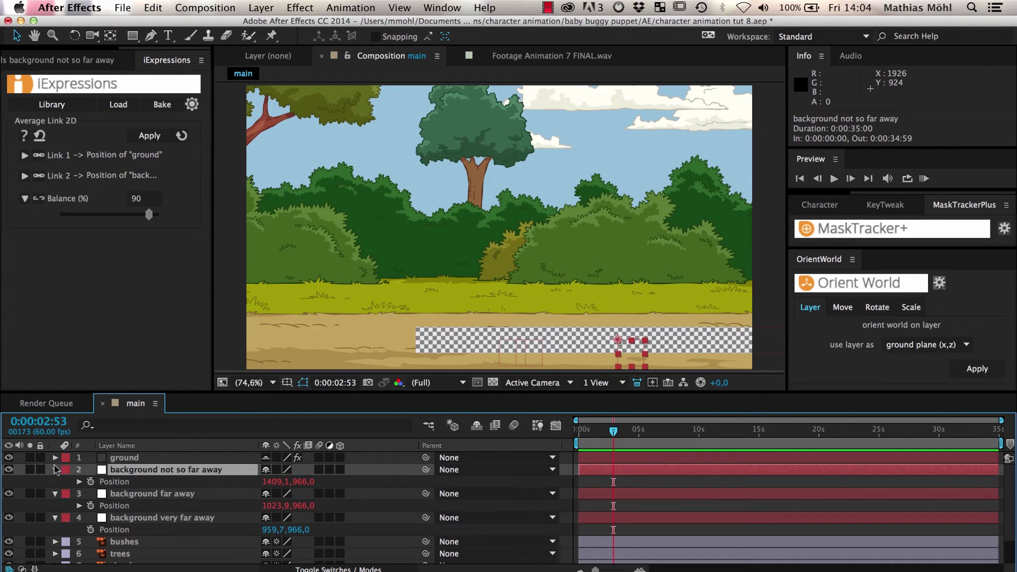
click(55, 470)
click(55, 481)
click(55, 494)
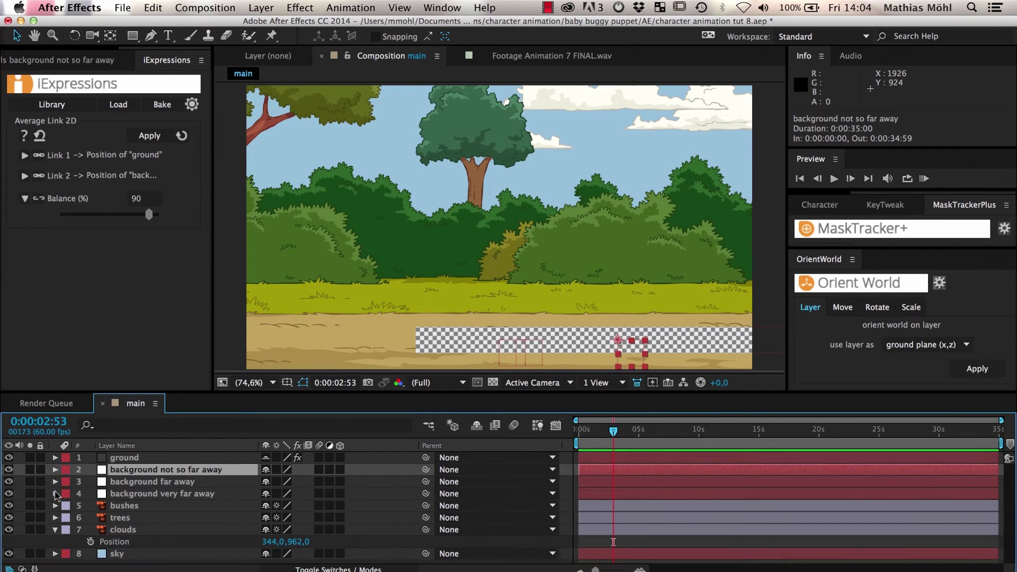
Step: Parent bushes to ground, then trees, clouds and sky to the not-so-far, far and very-far nulls; preview the parallax
click(111, 505)
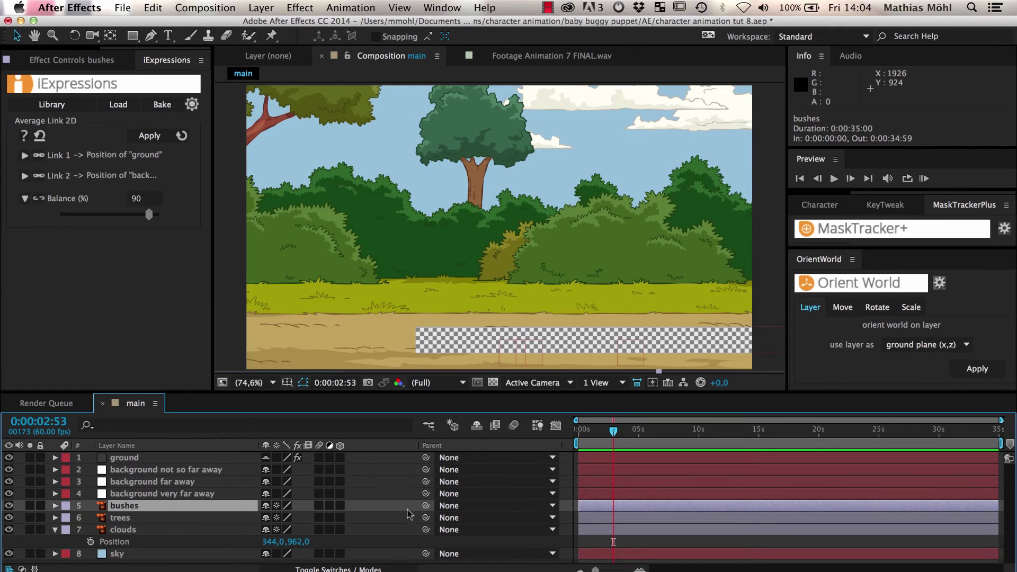
drag(425, 508, 161, 460)
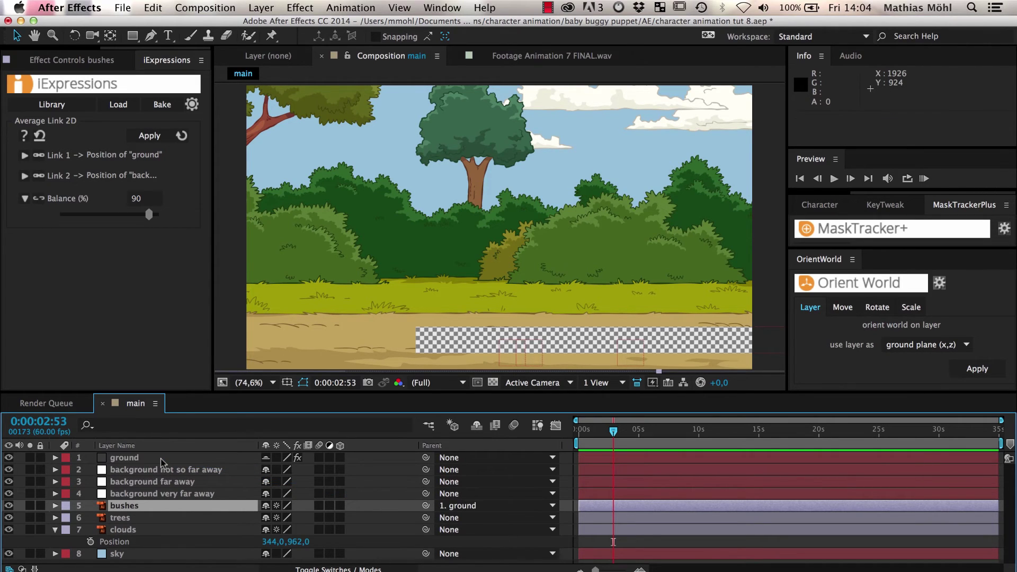
click(133, 519)
drag(425, 517, 232, 476)
click(183, 530)
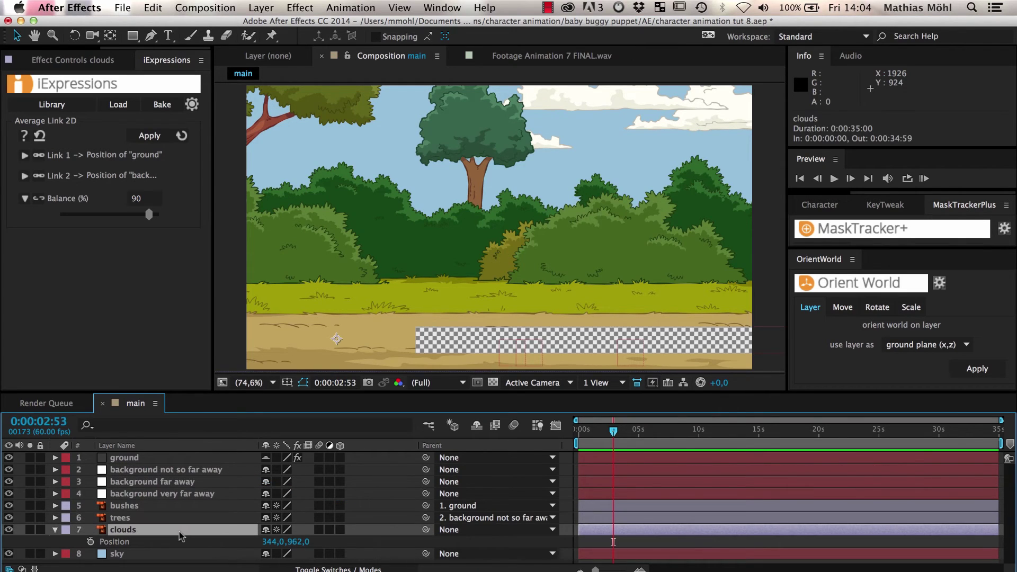
drag(425, 529, 238, 482)
click(169, 554)
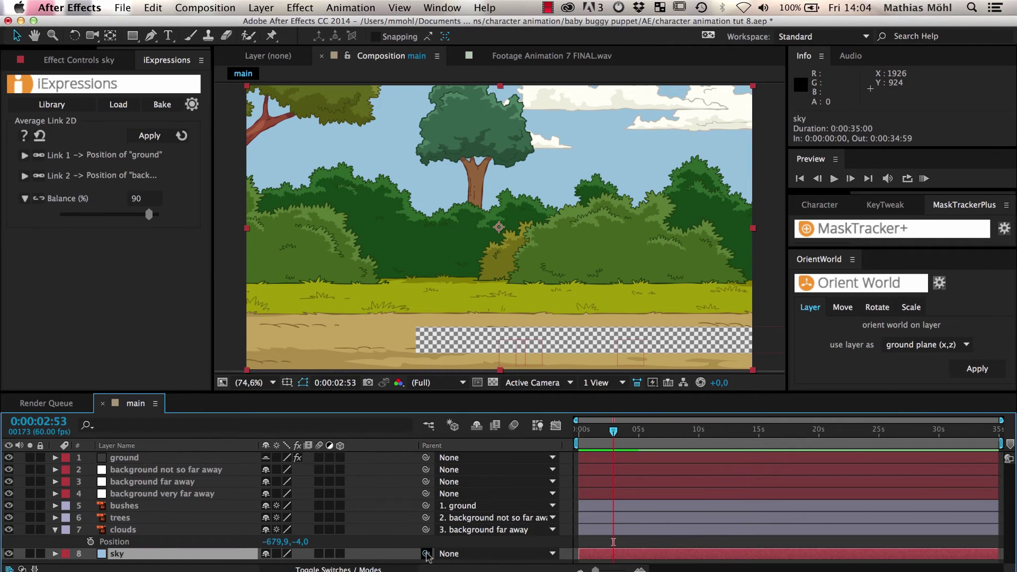
drag(425, 554, 218, 495)
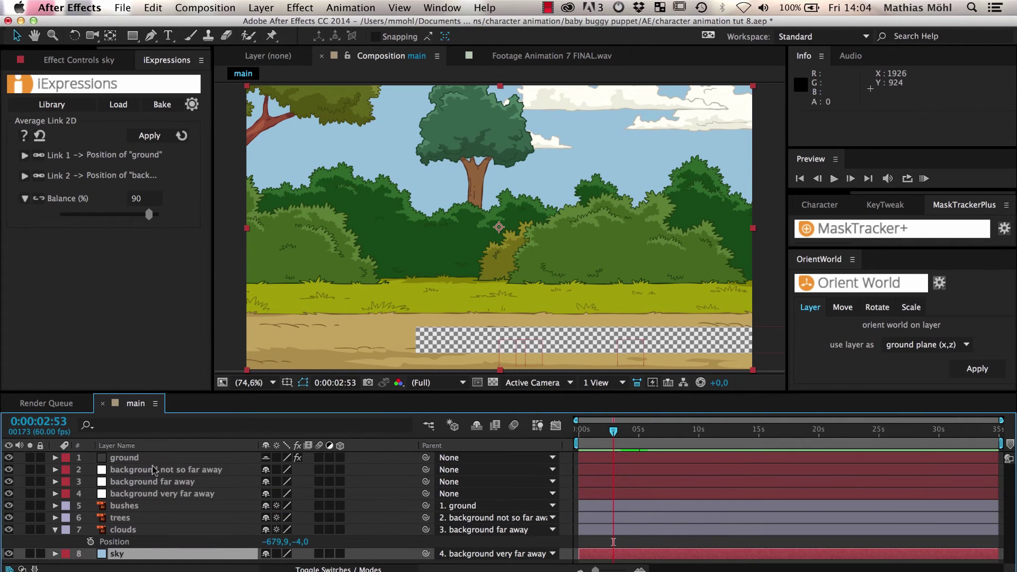
drag(594, 336, 491, 343)
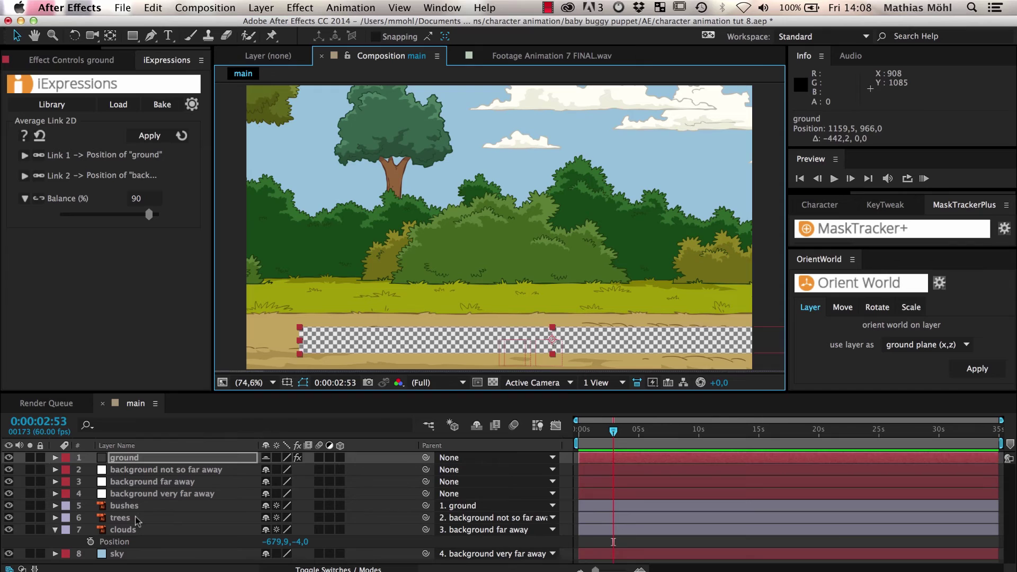
Step: Show only background not so far away's Position, which reads 1099,6, 966,0
click(134, 519)
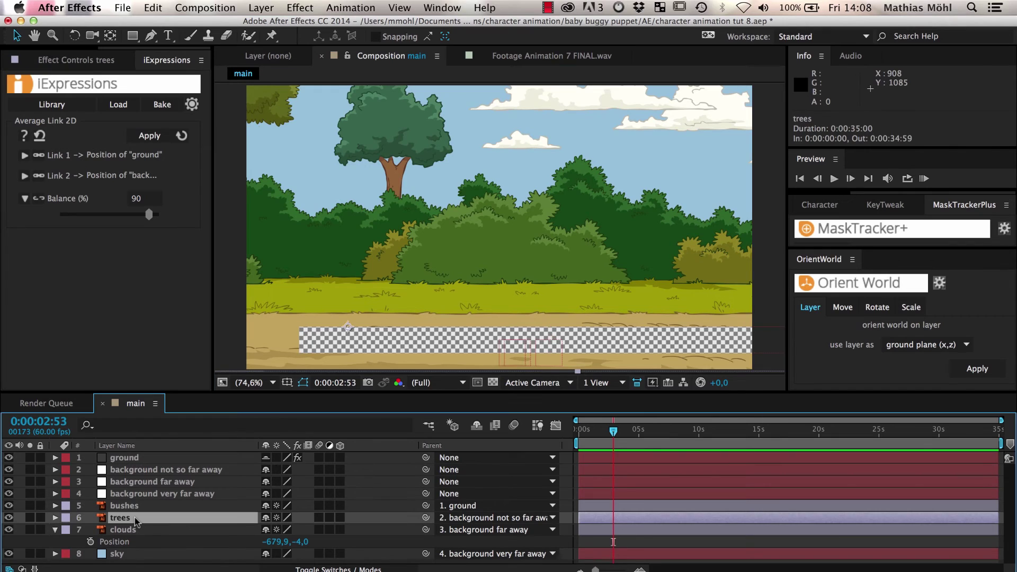
click(149, 471)
key(p)
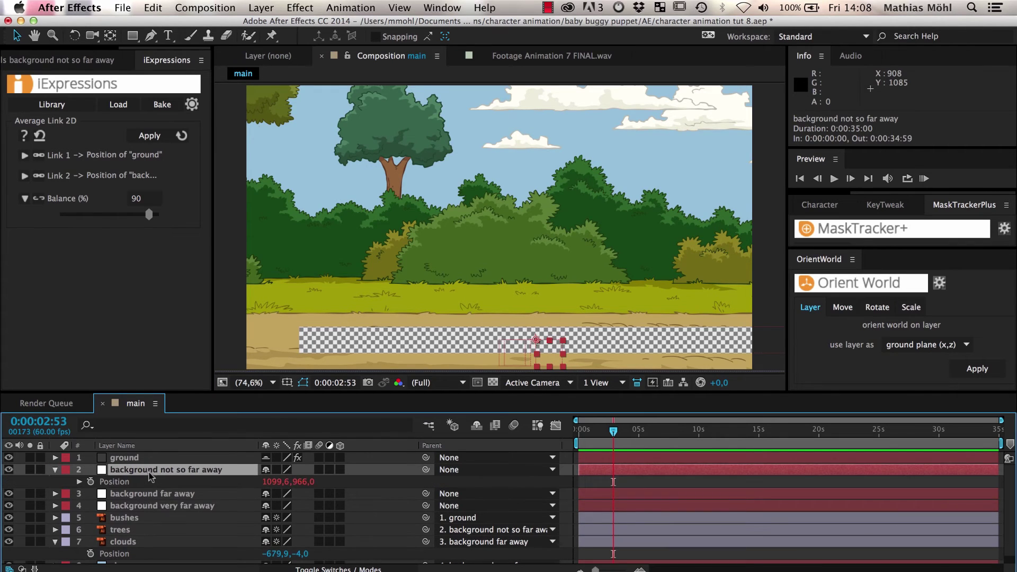
Step: Reload the Average Link 2D settings, change Balance to 50%, reapply to Position, and test by dragging the ground
click(118, 105)
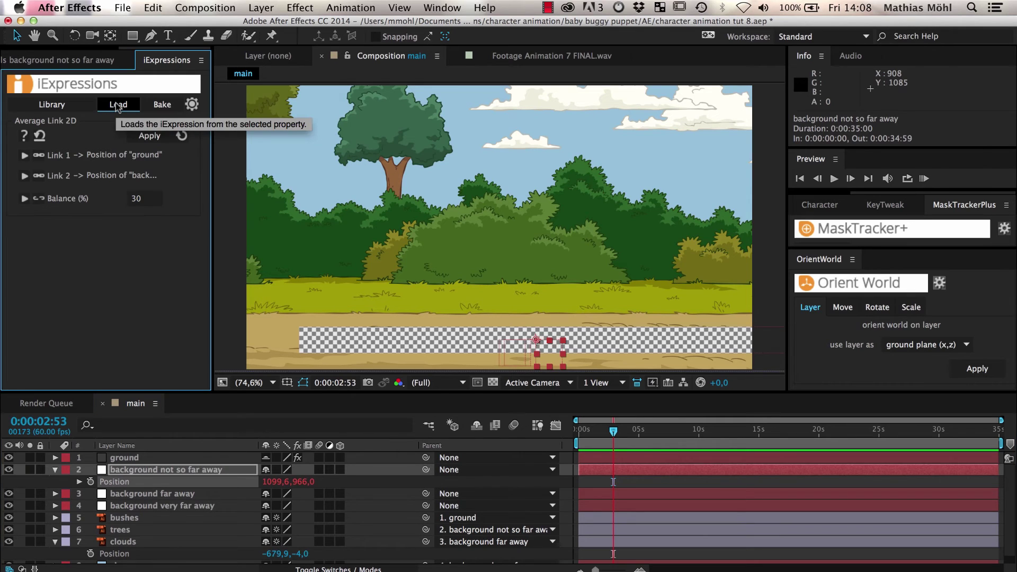
click(136, 199)
text(30)
click(141, 200)
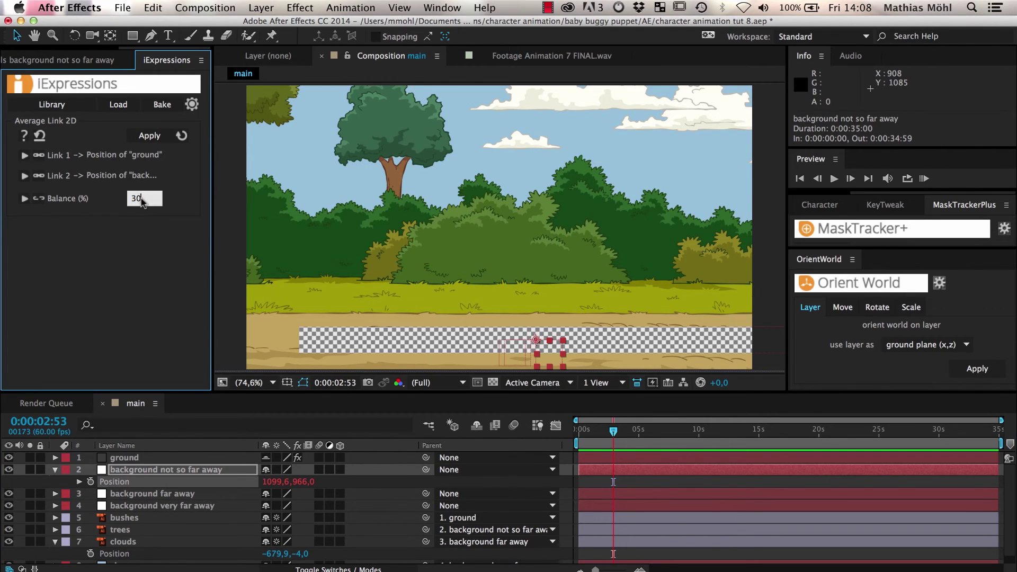
text(5)
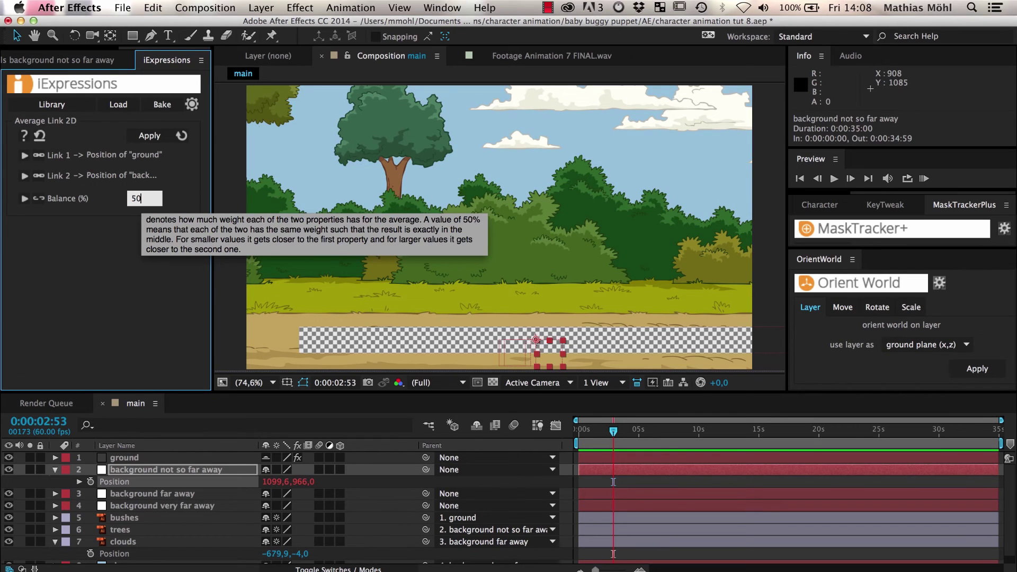
click(127, 485)
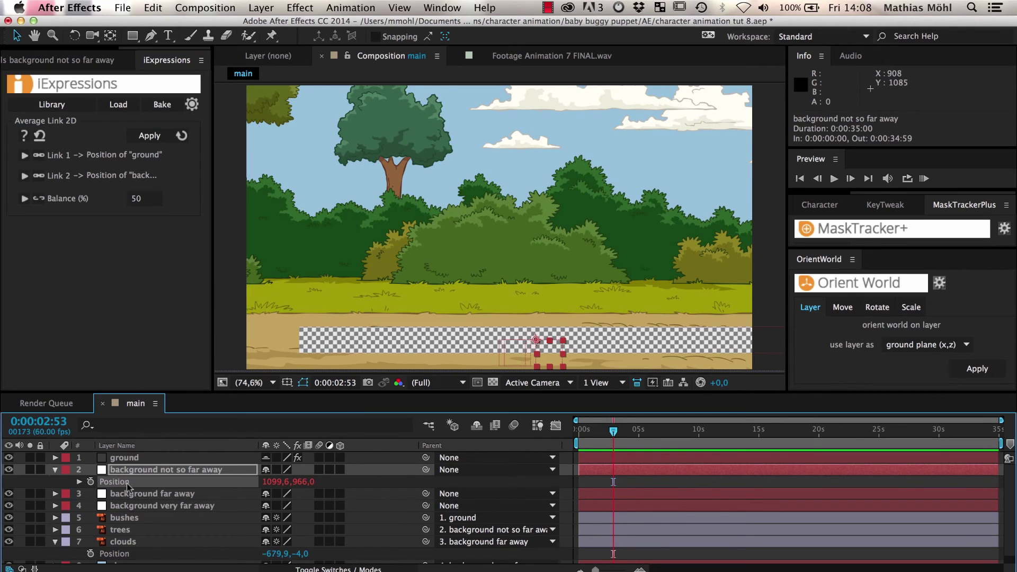
click(149, 138)
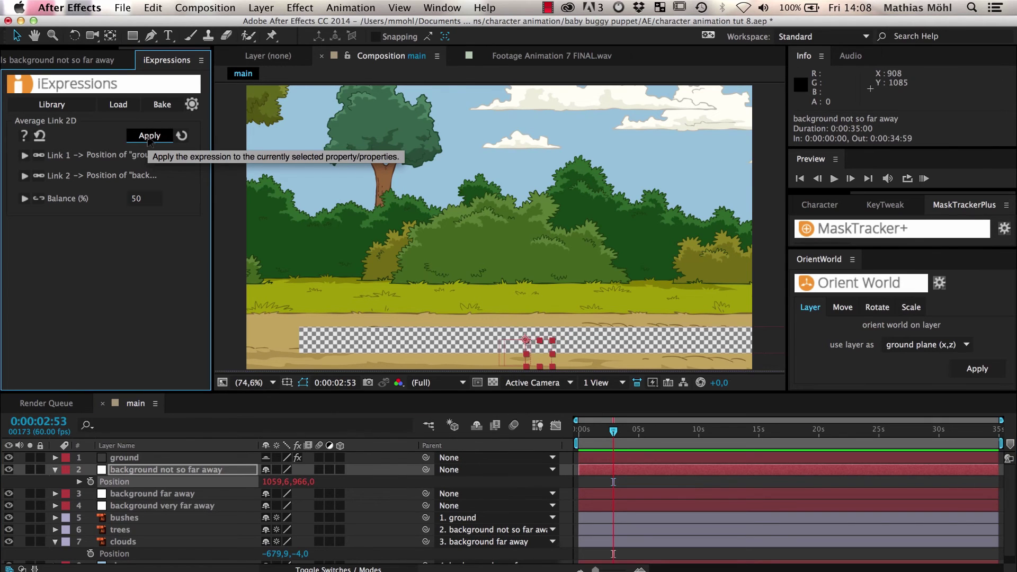
drag(525, 342, 562, 352)
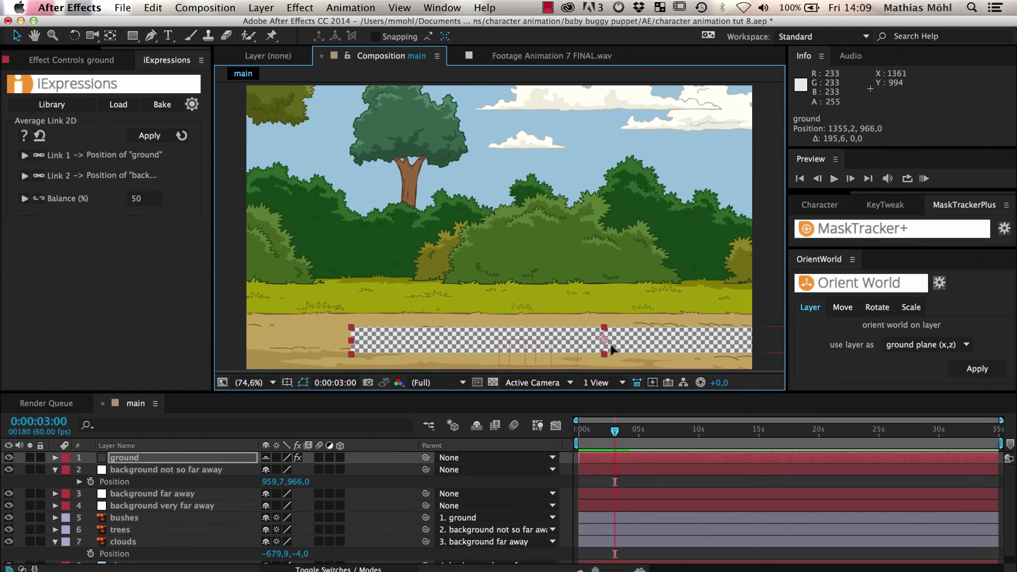
Step: Slide the ground right so the not-so-far background follows to X 1176,2
drag(597, 340, 602, 340)
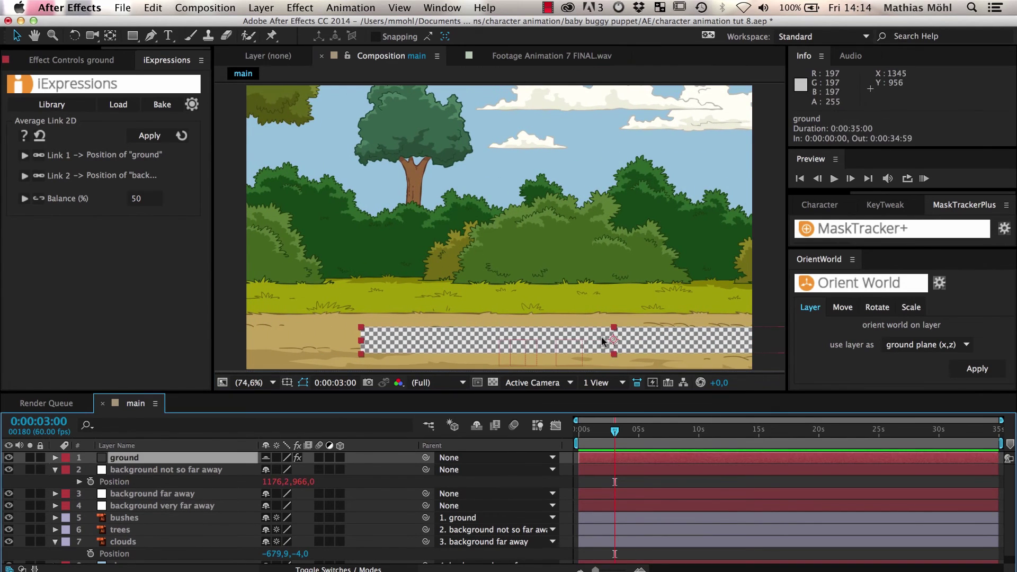